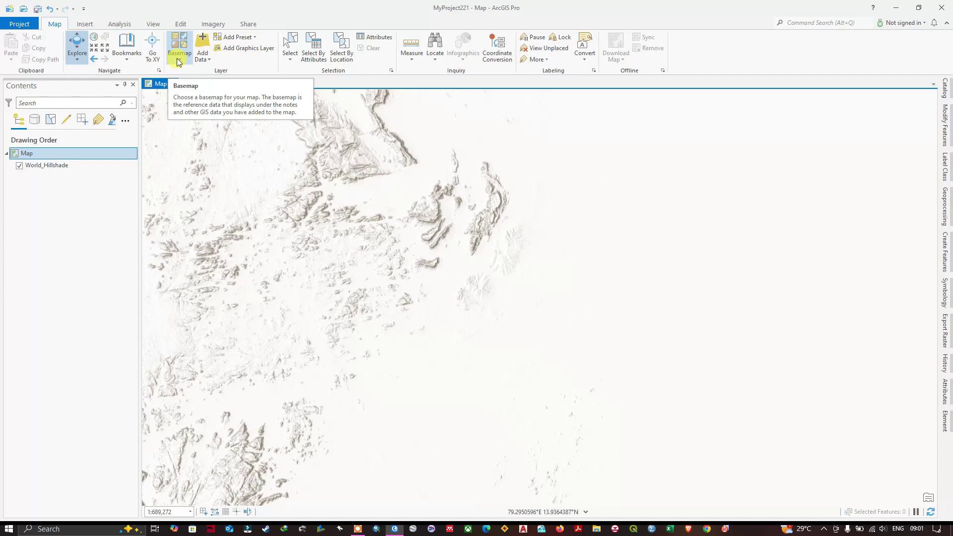
Open the KML To Layer tool from Conversion Tools > KML in the Geoprocessing pane
{"action": "left_click", "coordinate": [155, 25]}
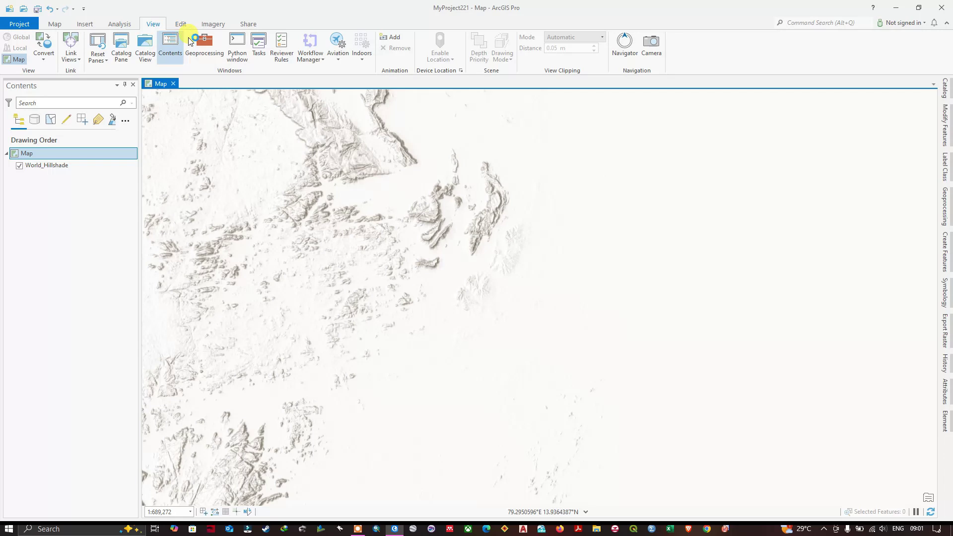
{"action": "left_click", "coordinate": [211, 54]}
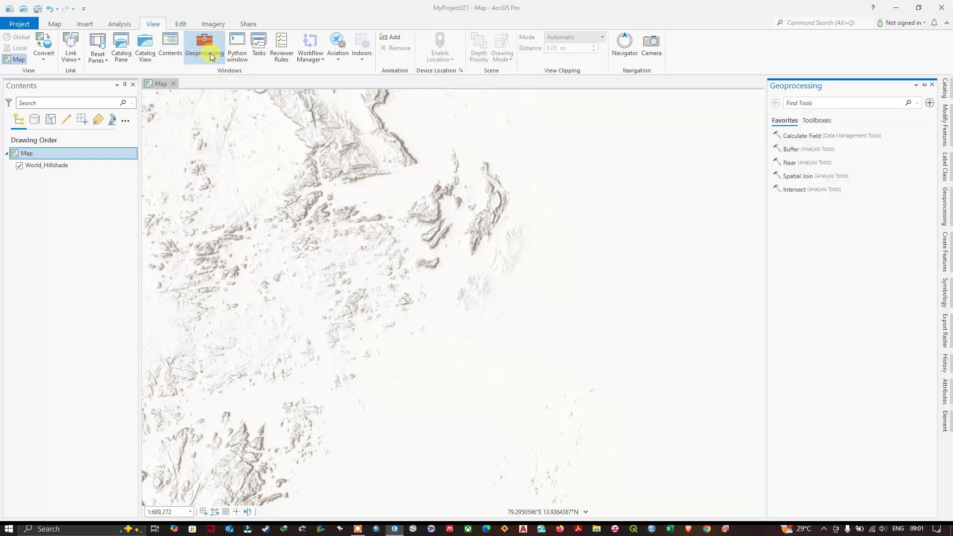
{"action": "left_click", "coordinate": [854, 100]}
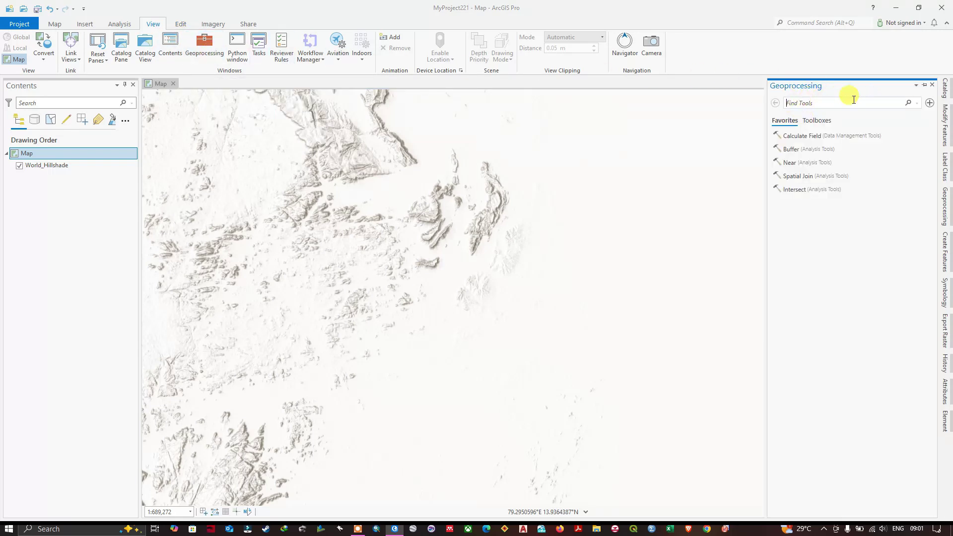
{"action": "left_click", "coordinate": [817, 123]}
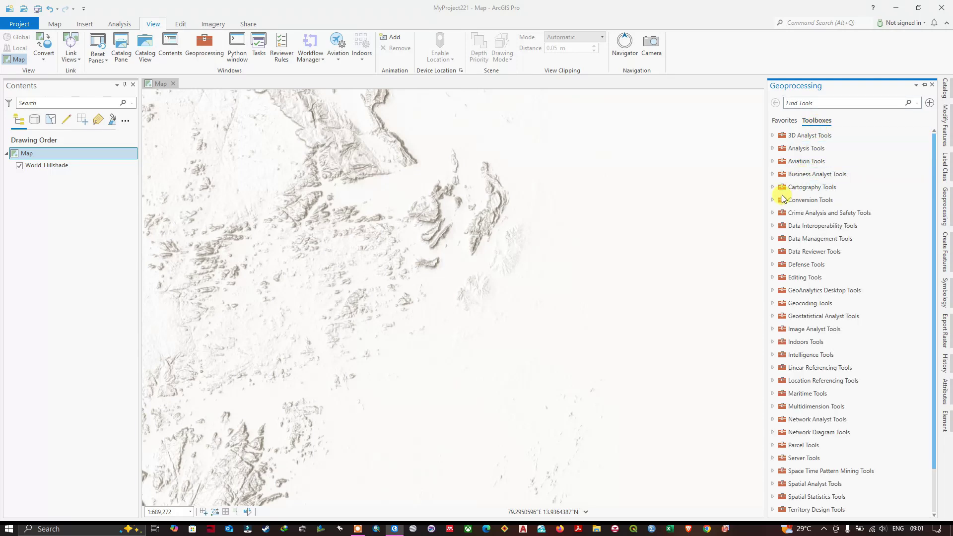
{"action": "left_click", "coordinate": [774, 201]}
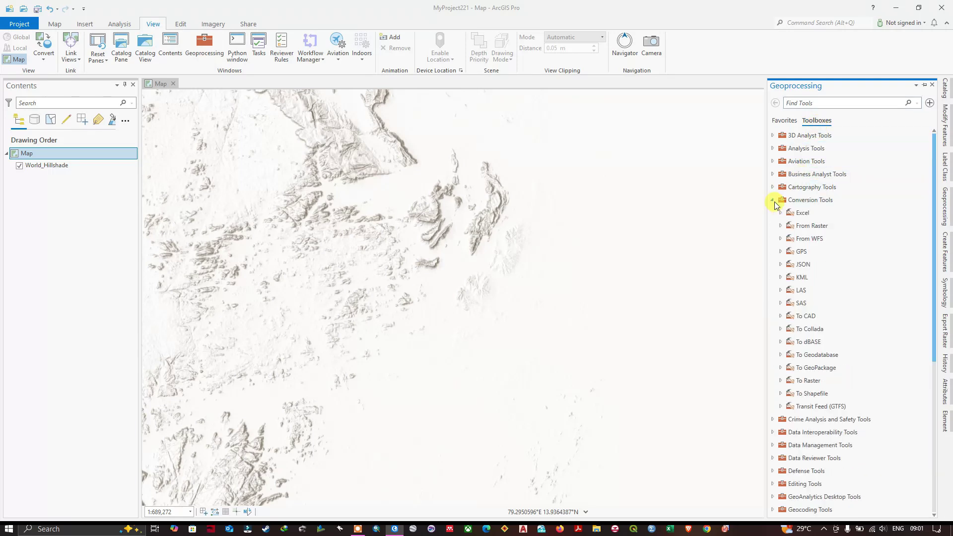
{"action": "left_click", "coordinate": [781, 278]}
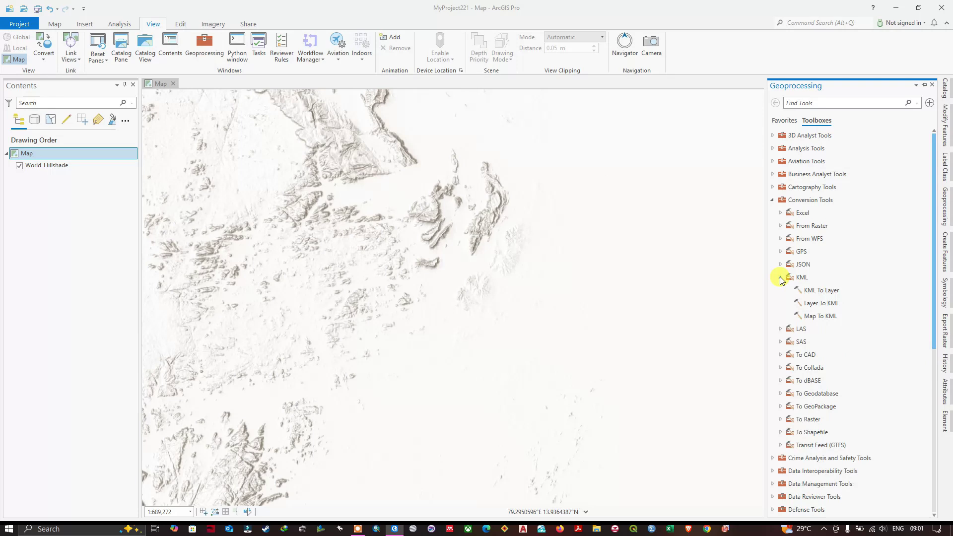
{"action": "double_click", "coordinate": [825, 293]}
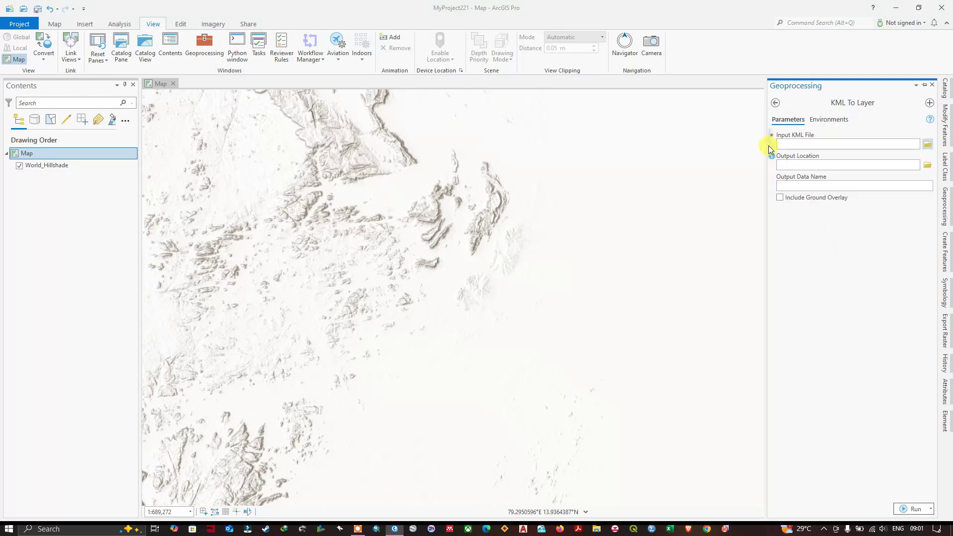
Browse to F:\ArcGIS_Pro\Kml and pick Lakes.kml as the input KML file
{"action": "left_click", "coordinate": [927, 147]}
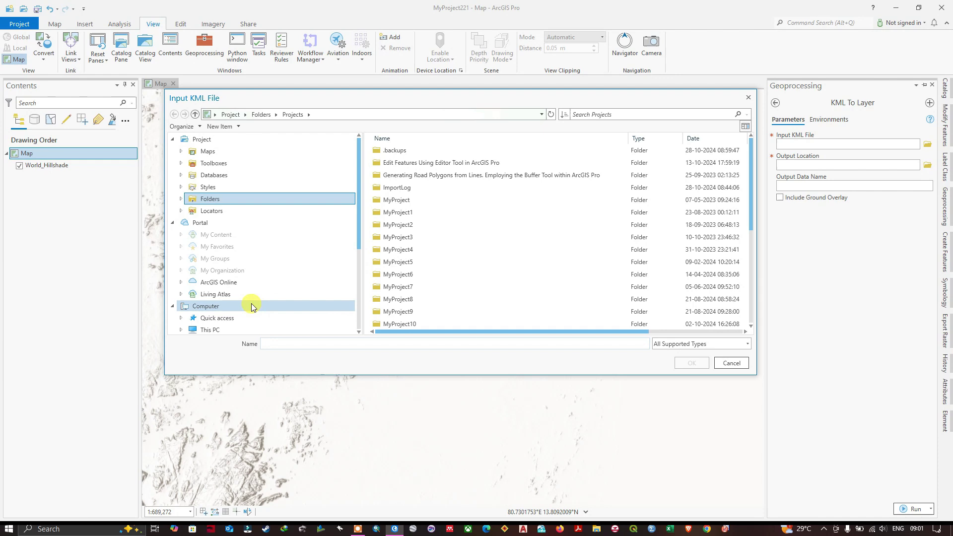
{"action": "left_click", "coordinate": [220, 329]}
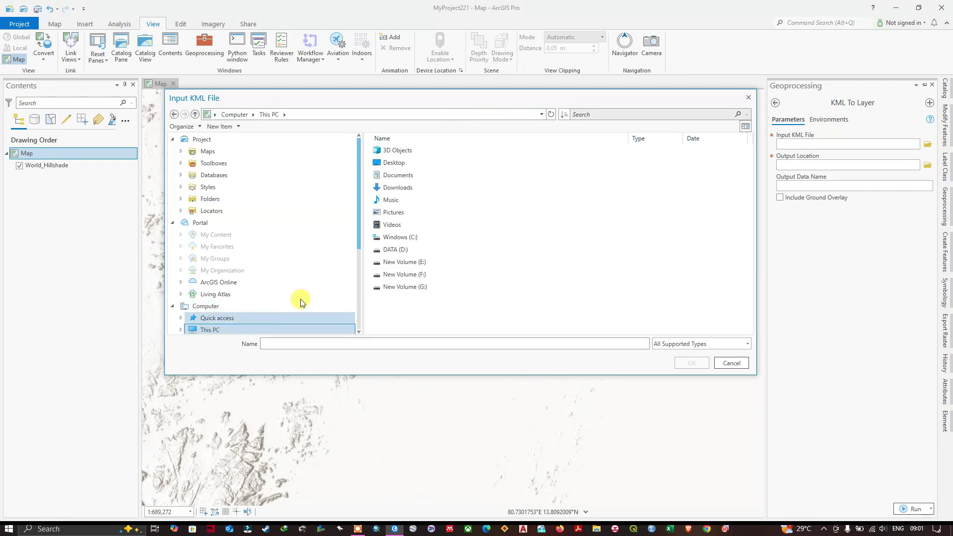
{"action": "double_click", "coordinate": [434, 277]}
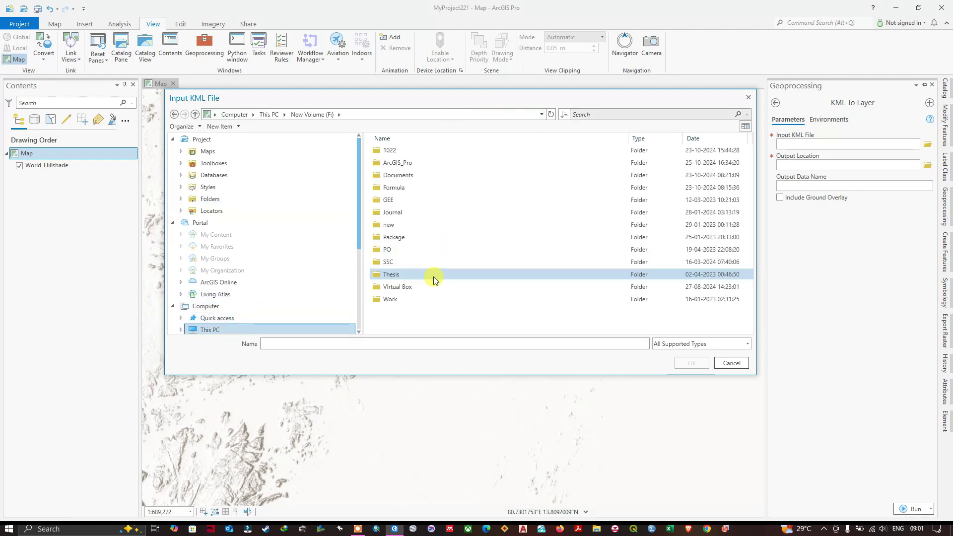
{"action": "left_click", "coordinate": [408, 165]}
{"action": "double_click", "coordinate": [408, 166]}
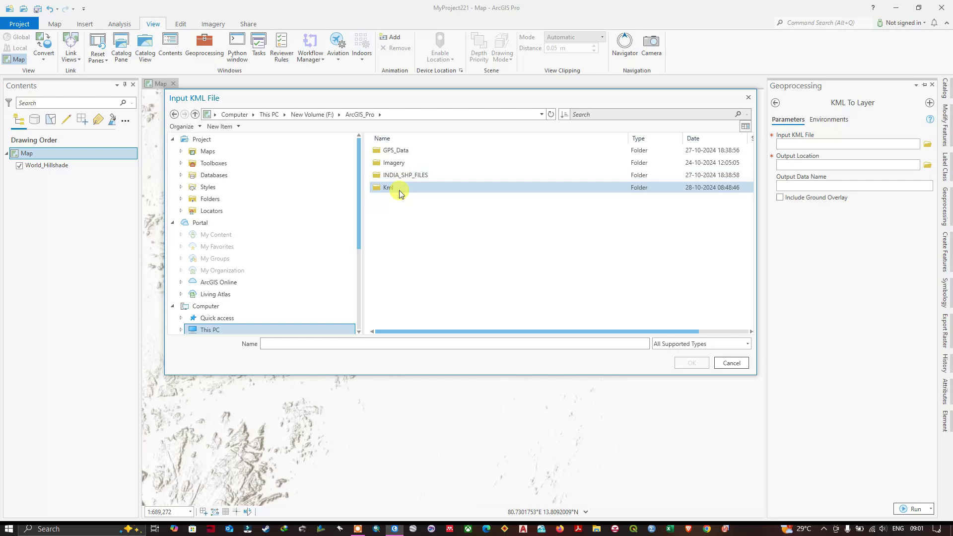
{"action": "double_click", "coordinate": [399, 189]}
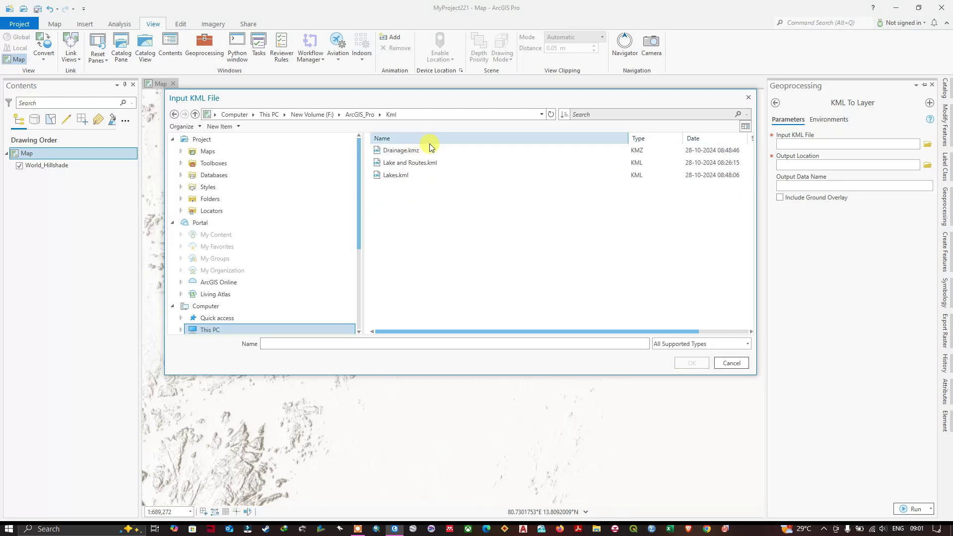
{"action": "left_click", "coordinate": [401, 175]}
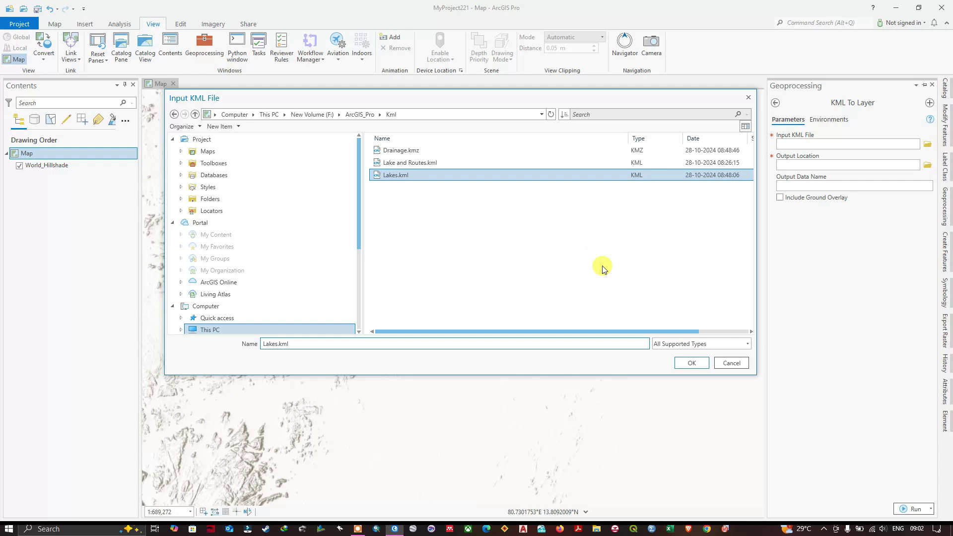
Confirm Lakes.kml as input, browse to the Kml folder, and keep output location Projects with name Lakes
{"action": "left_click", "coordinate": [689, 363]}
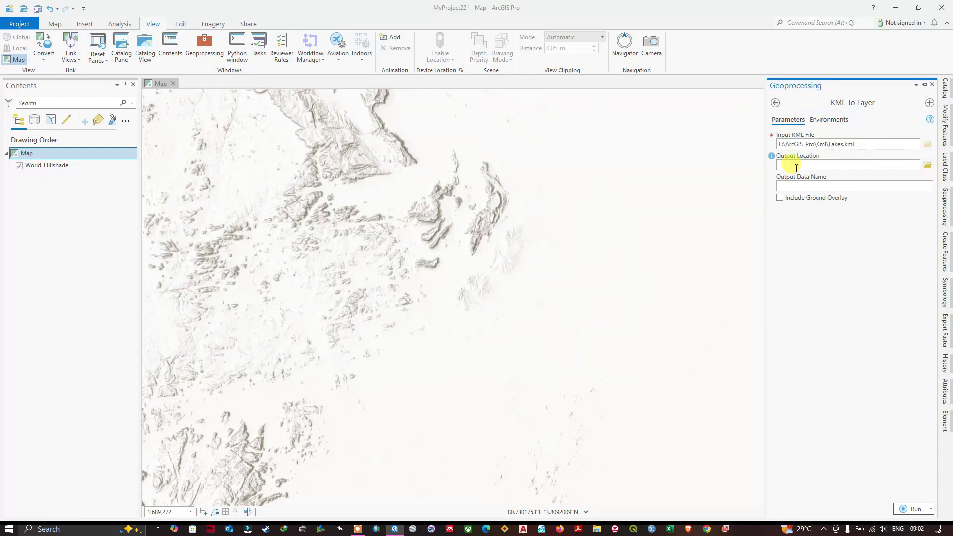
{"action": "left_click", "coordinate": [929, 170]}
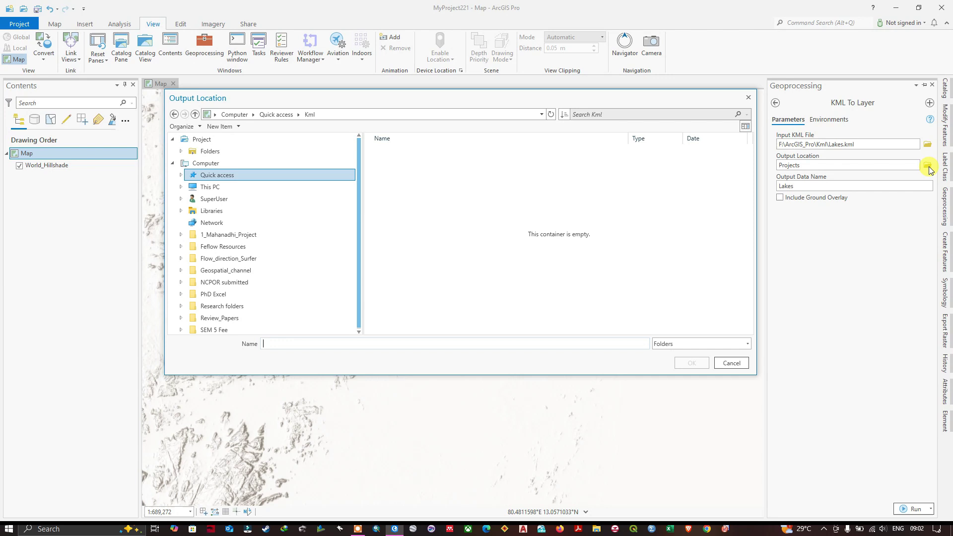
{"action": "left_click", "coordinate": [218, 188]}
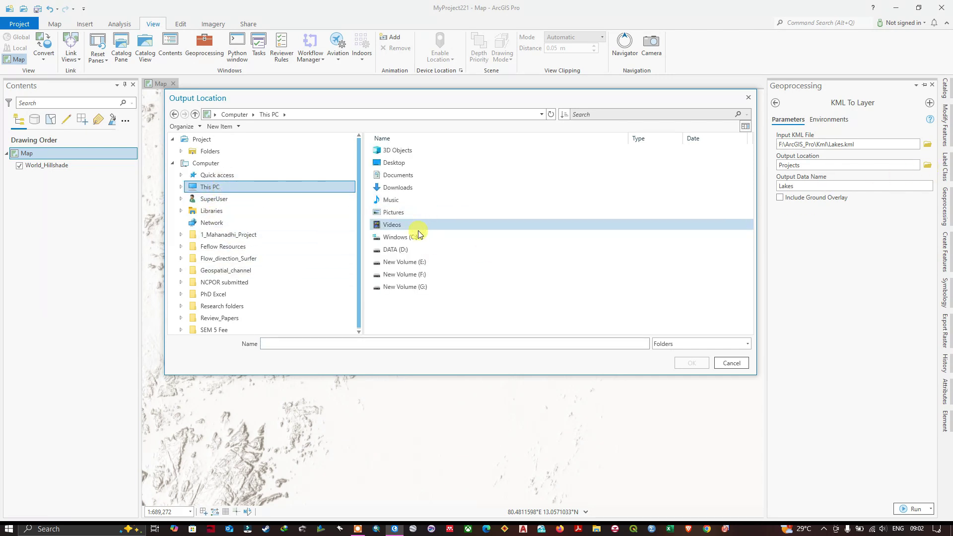
{"action": "left_click", "coordinate": [415, 273]}
{"action": "double_click", "coordinate": [415, 274]}
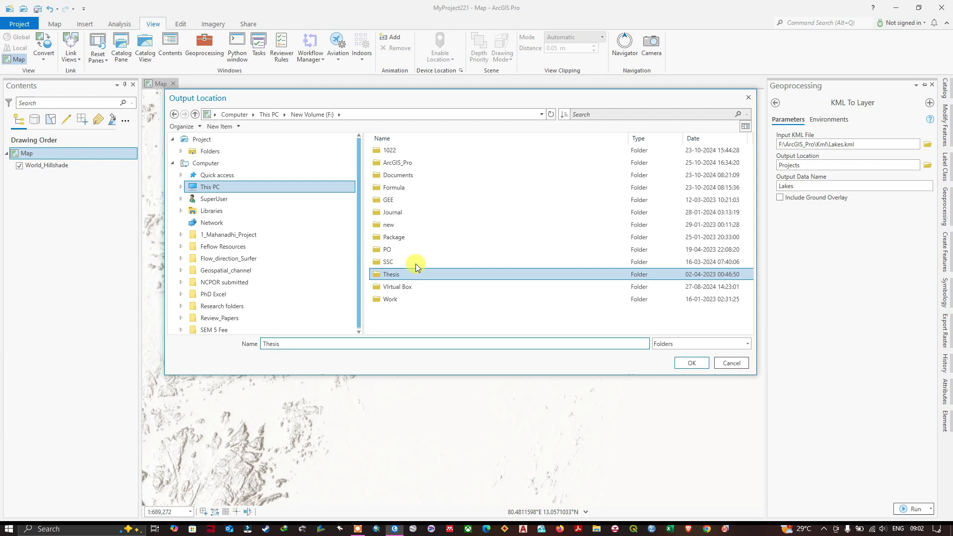
{"action": "double_click", "coordinate": [414, 158]}
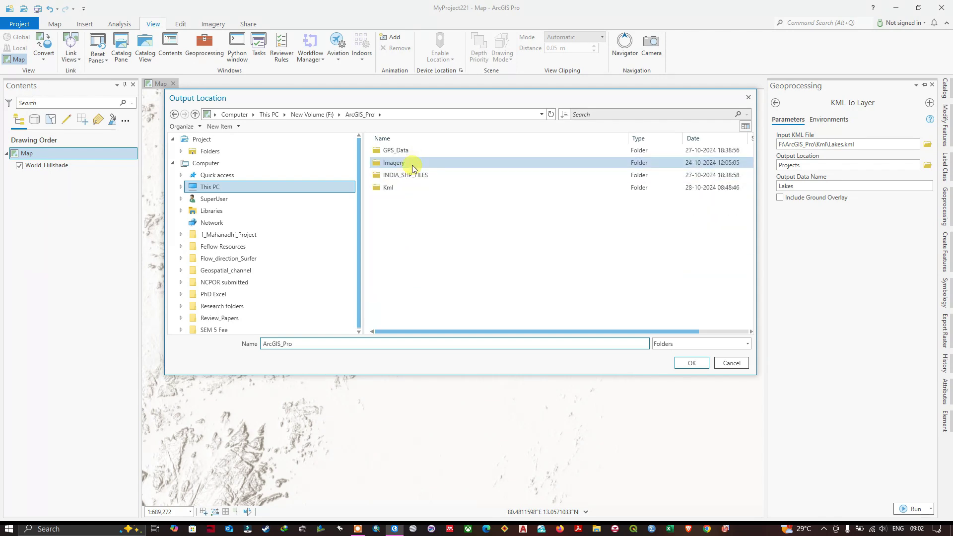
{"action": "double_click", "coordinate": [400, 188]}
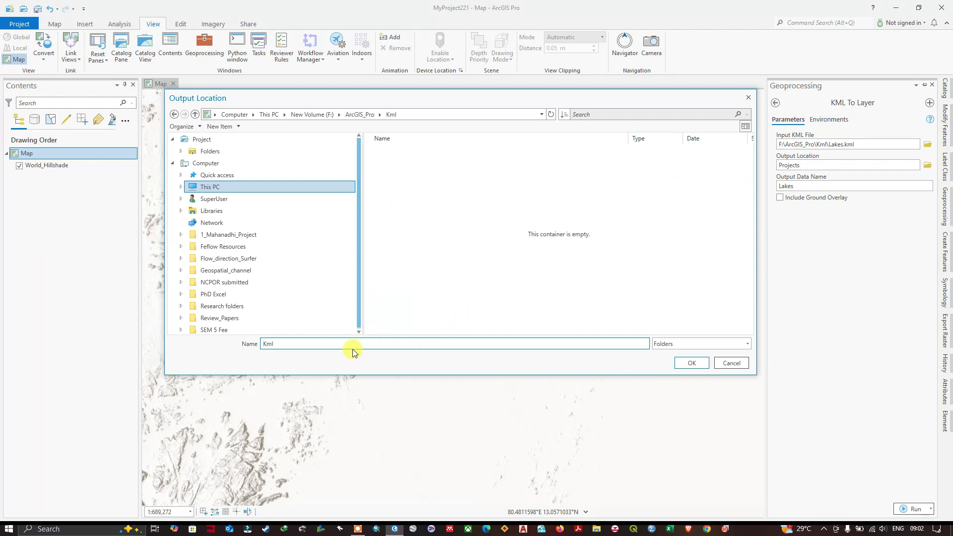
{"action": "left_click_drag", "start_coordinate": [299, 343], "coordinate": [225, 346]}
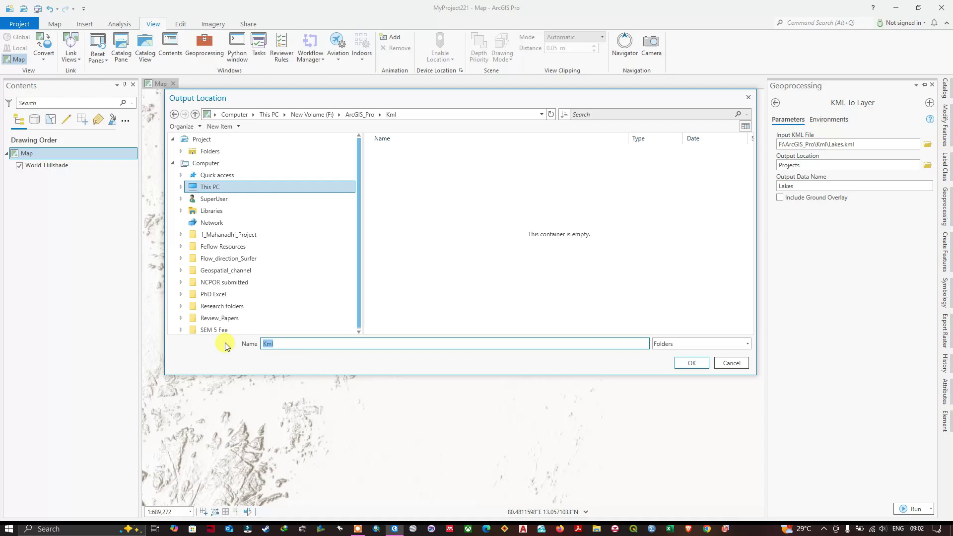
{"action": "type", "text": "Lakes"}
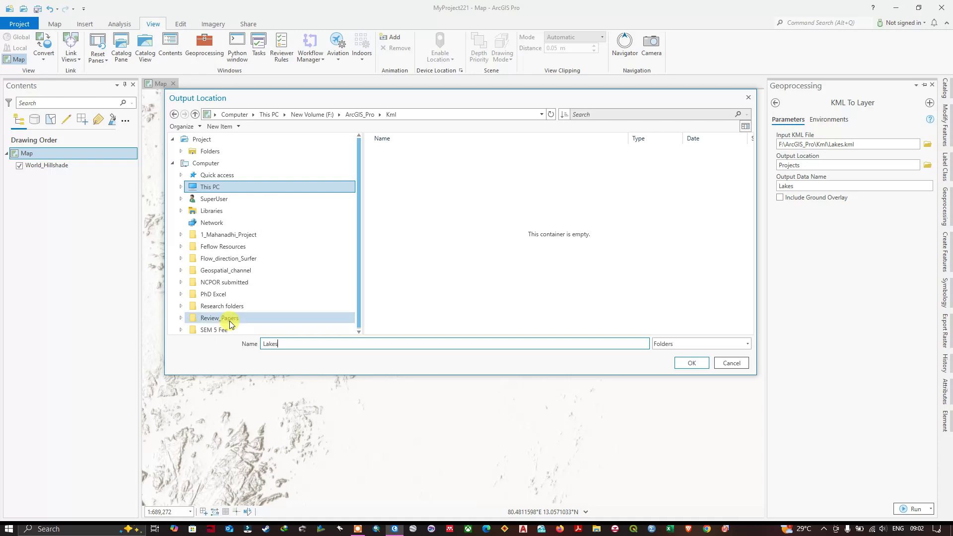
{"action": "left_click", "coordinate": [693, 364]}
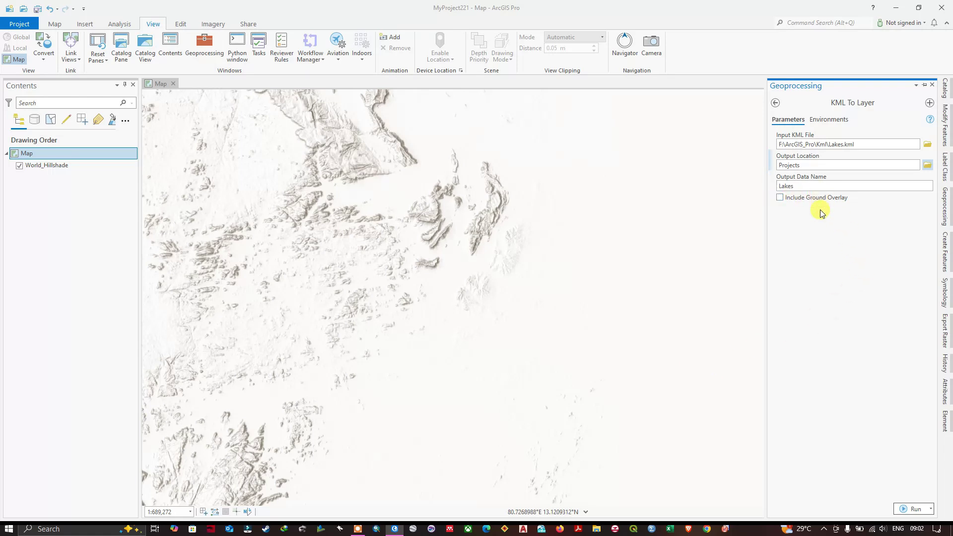
Run KML To Layer to add the Lakes layer to the map
{"action": "left_click", "coordinate": [916, 509]}
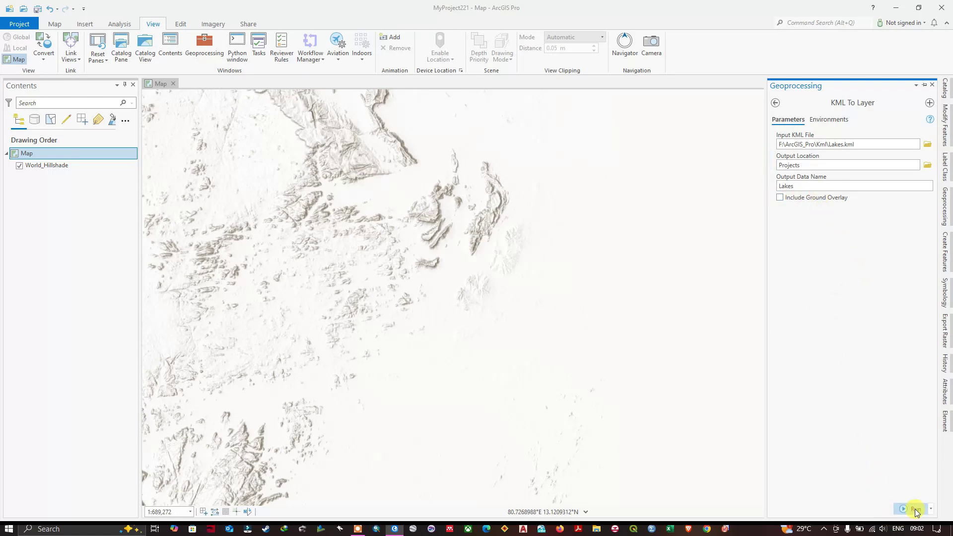
{"action": "mouse_move", "coordinate": [915, 511]}
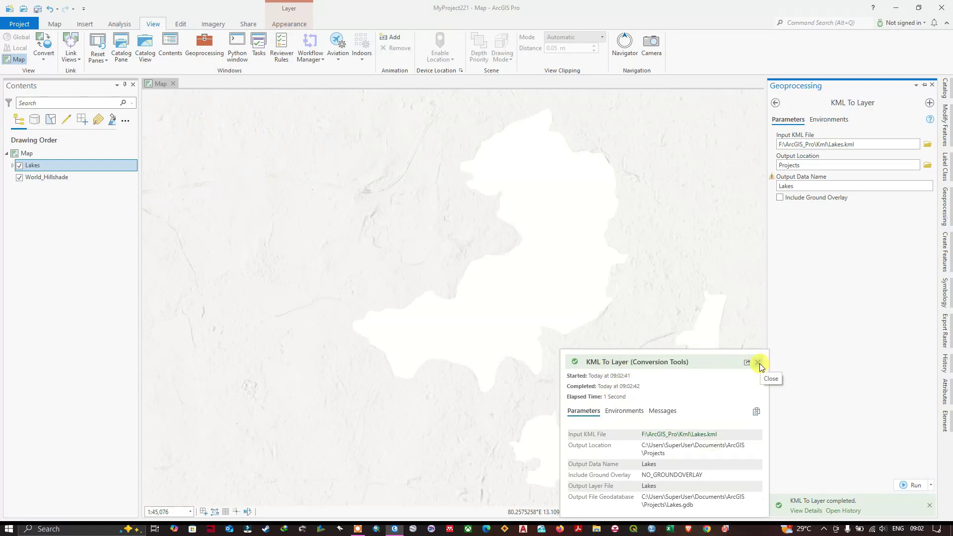
{"action": "left_click", "coordinate": [759, 362]}
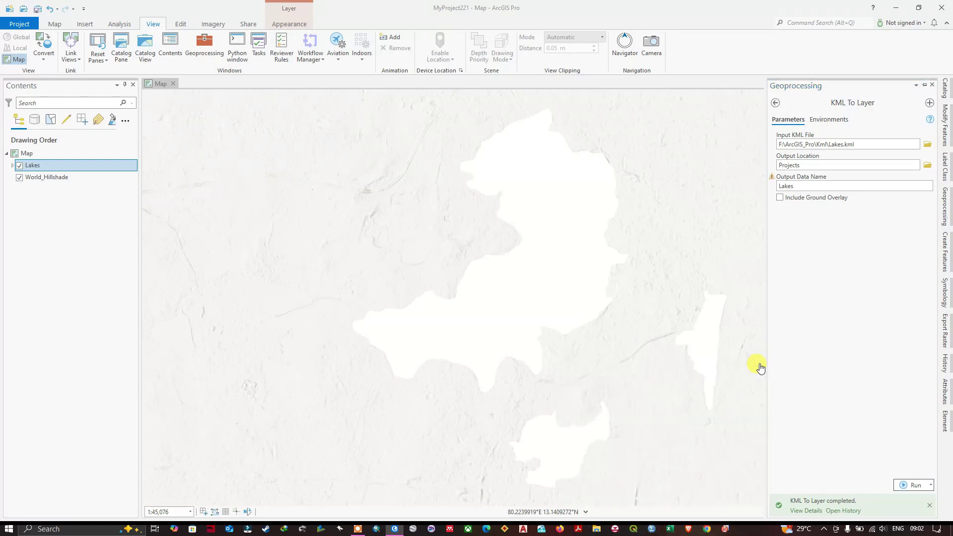
Fill the Lakes Polygons symbol with Big Sky Blue
{"action": "left_click", "coordinate": [13, 165]}
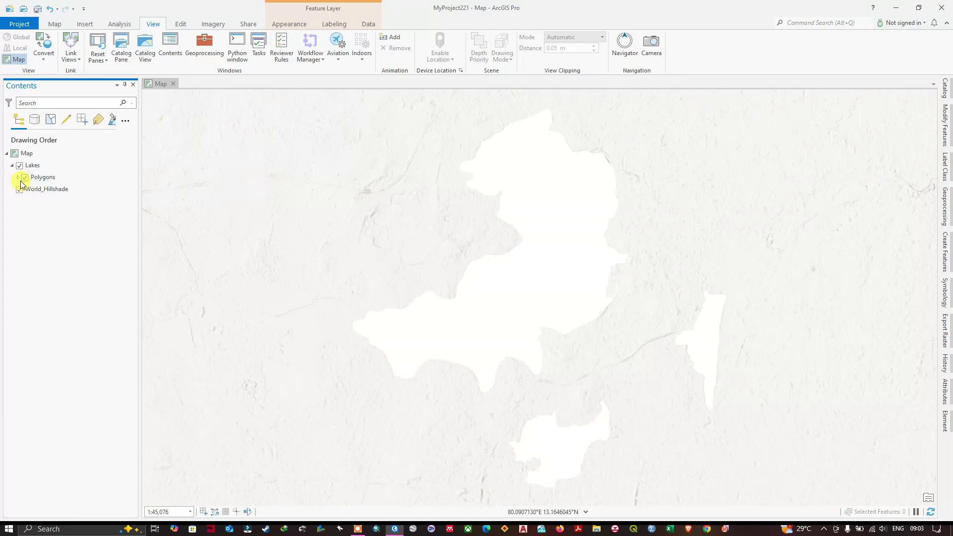
{"action": "left_click", "coordinate": [17, 178]}
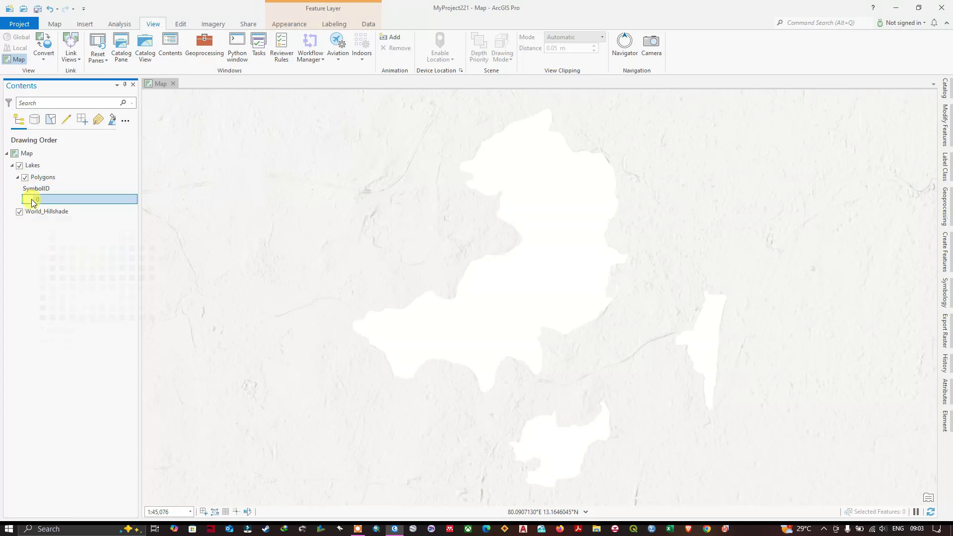
{"action": "right_click", "coordinate": [28, 199]}
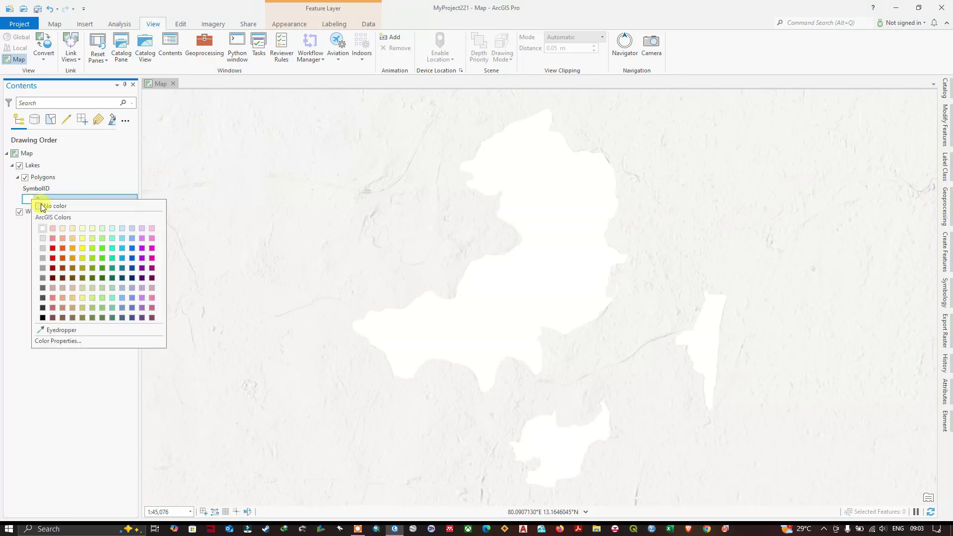
{"action": "left_click", "coordinate": [123, 249]}
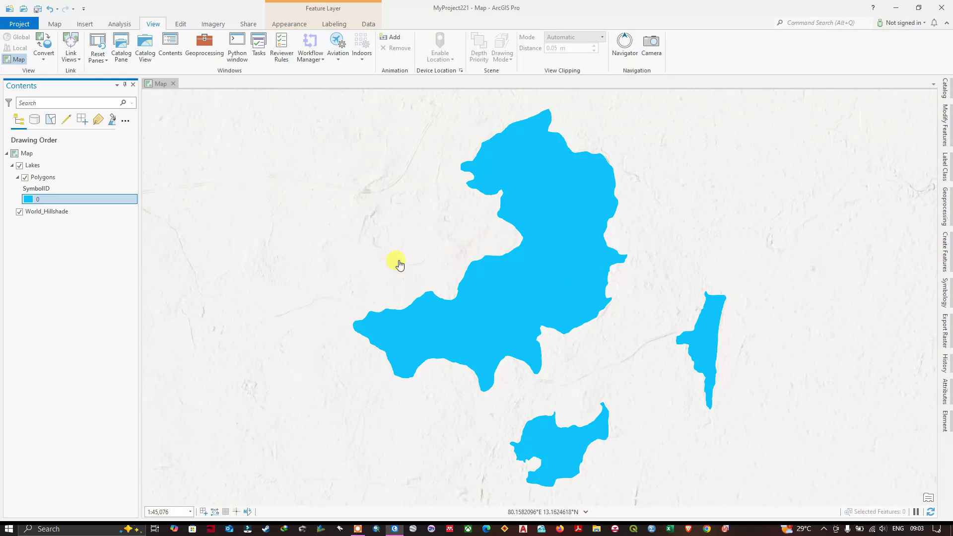
Start Export Features for the Lakes Polygons layer
{"action": "left_click", "coordinate": [47, 179]}
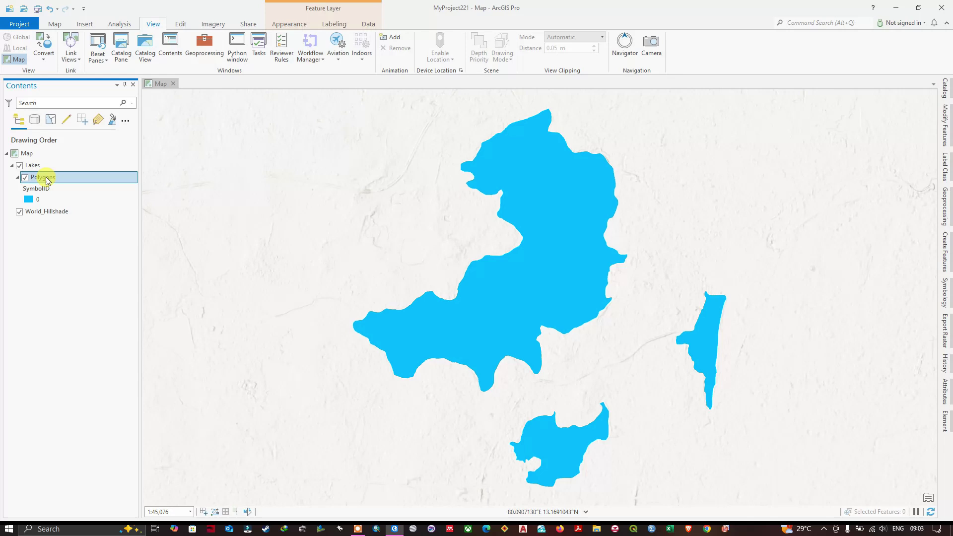
{"action": "right_click", "coordinate": [48, 180]}
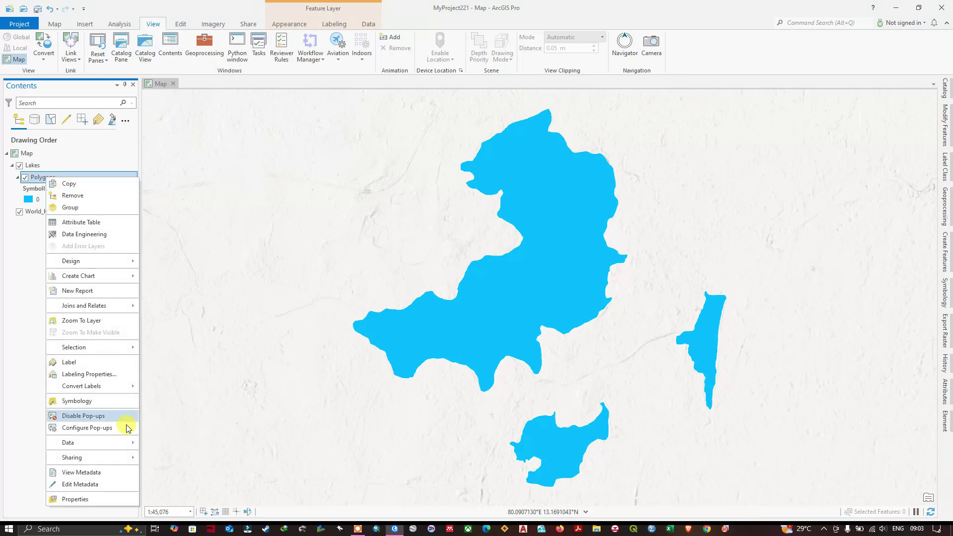
{"action": "mouse_move", "coordinate": [133, 447]}
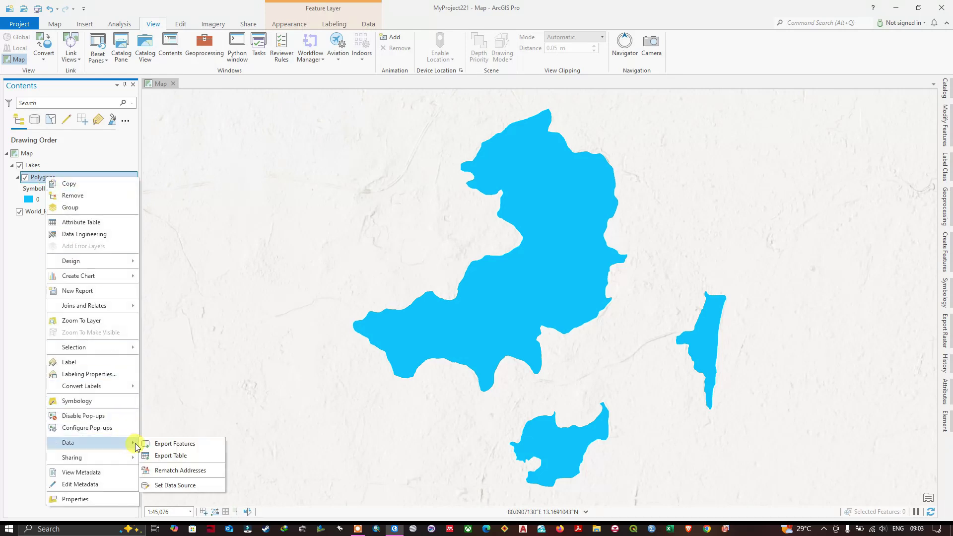
{"action": "left_click", "coordinate": [188, 445]}
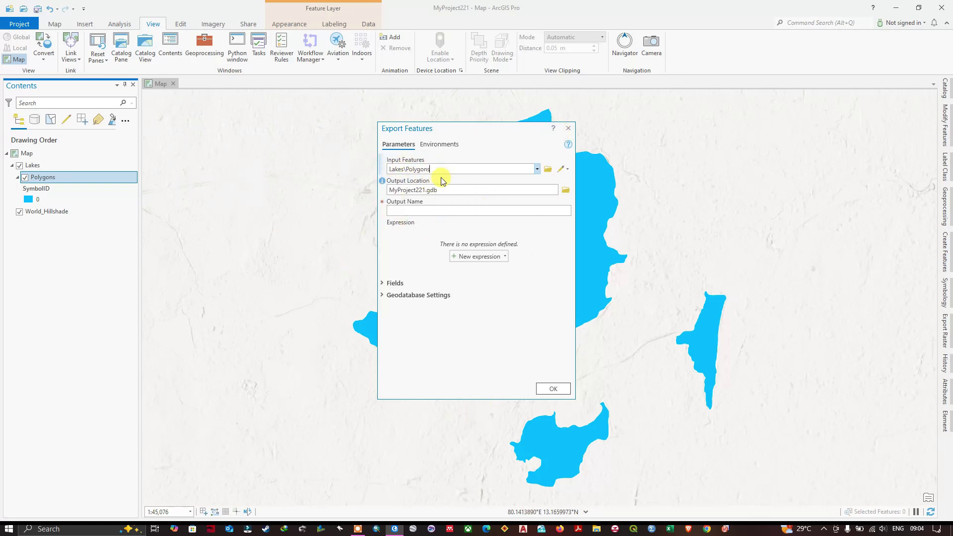
Save the export to the F:\ArcGIS_Pro\Kml folder as Lakes_Chen and run it
{"action": "left_click", "coordinate": [565, 190]}
{"action": "left_click", "coordinate": [217, 246]}
{"action": "left_click", "coordinate": [201, 223]}
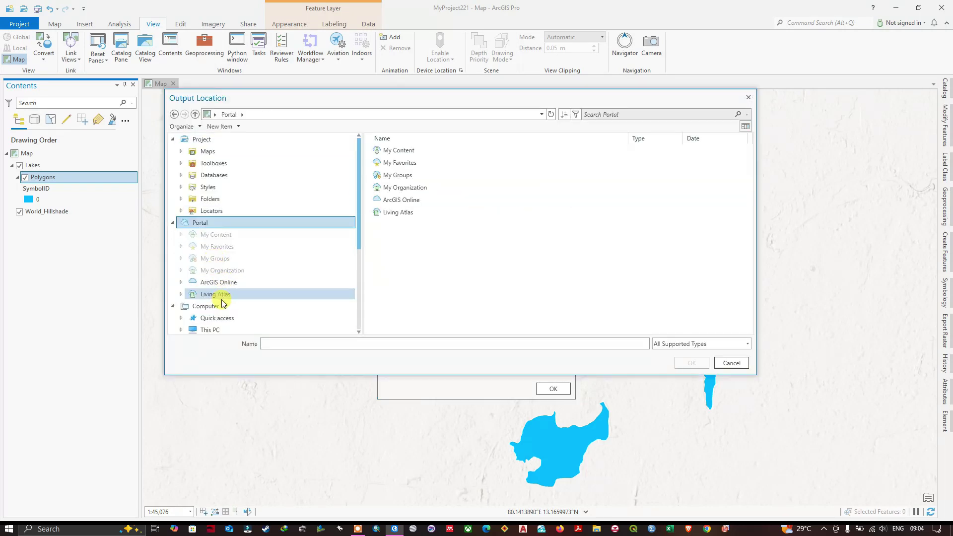
{"action": "left_click", "coordinate": [210, 329]}
{"action": "double_click", "coordinate": [427, 274]}
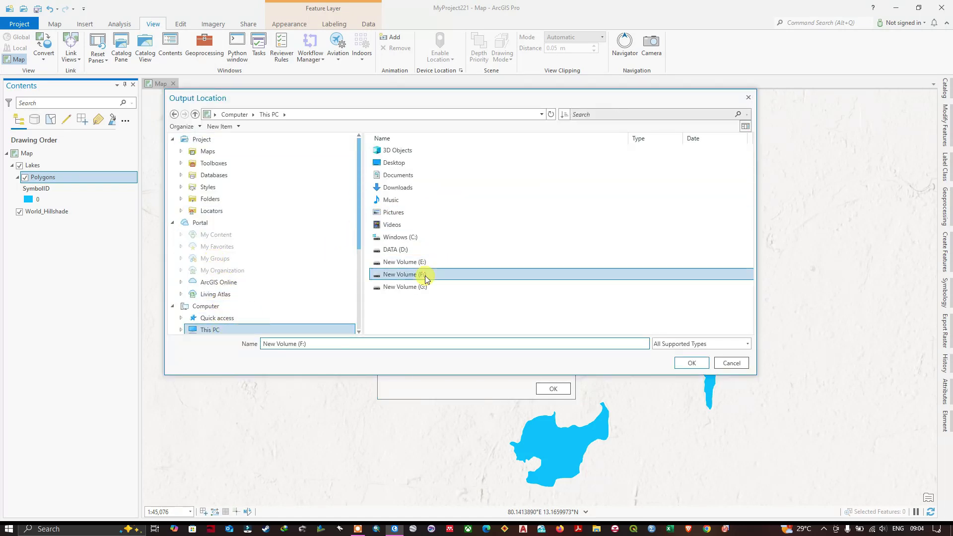
{"action": "double_click", "coordinate": [399, 163]}
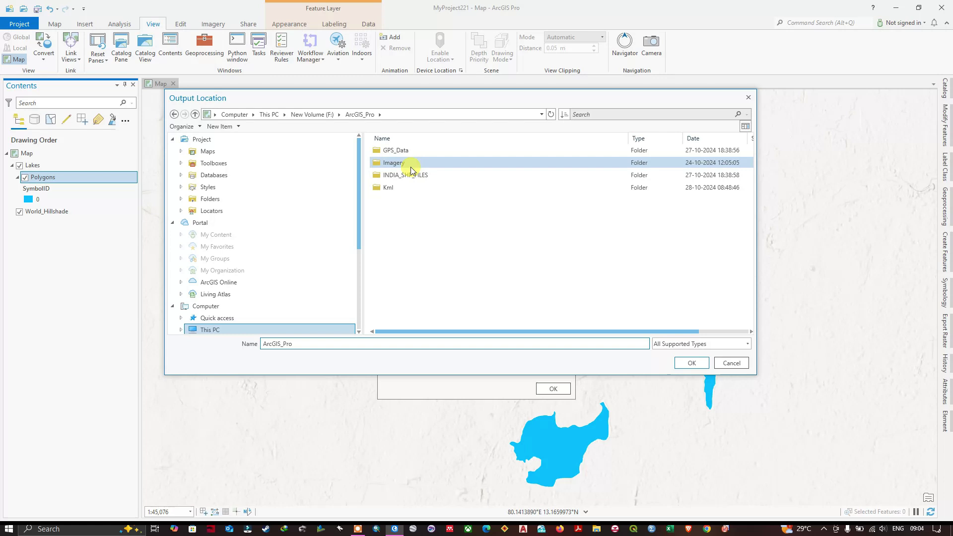
{"action": "double_click", "coordinate": [389, 188]}
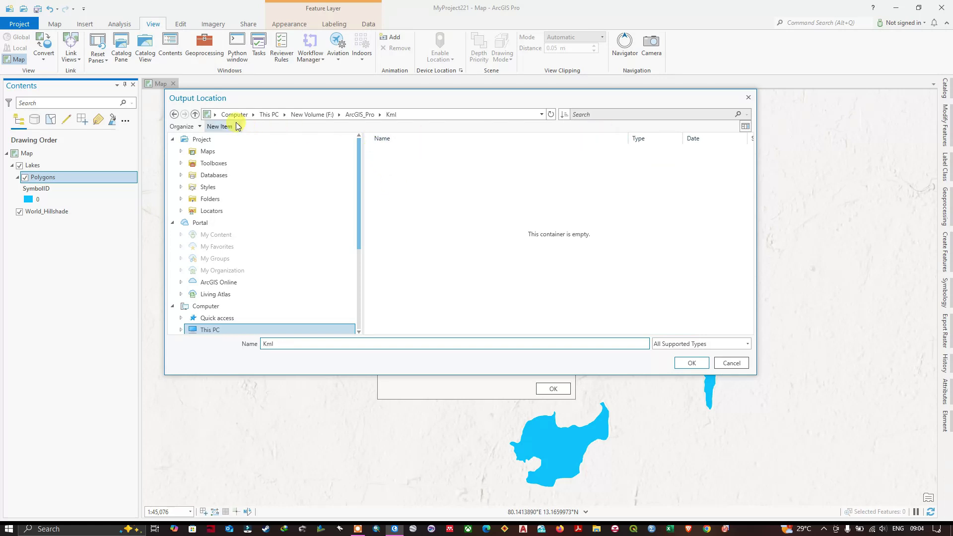
{"action": "left_click", "coordinate": [195, 114]}
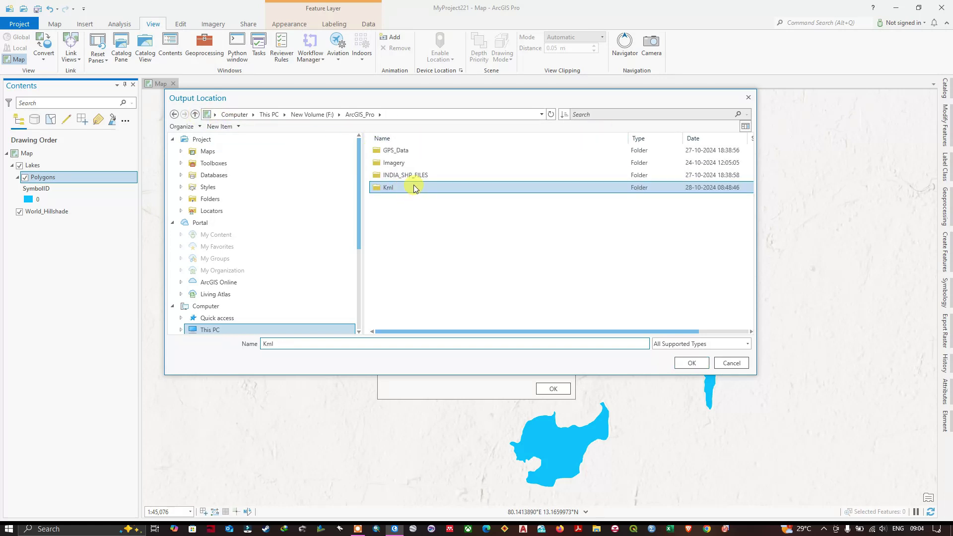
{"action": "left_click", "coordinate": [690, 364]}
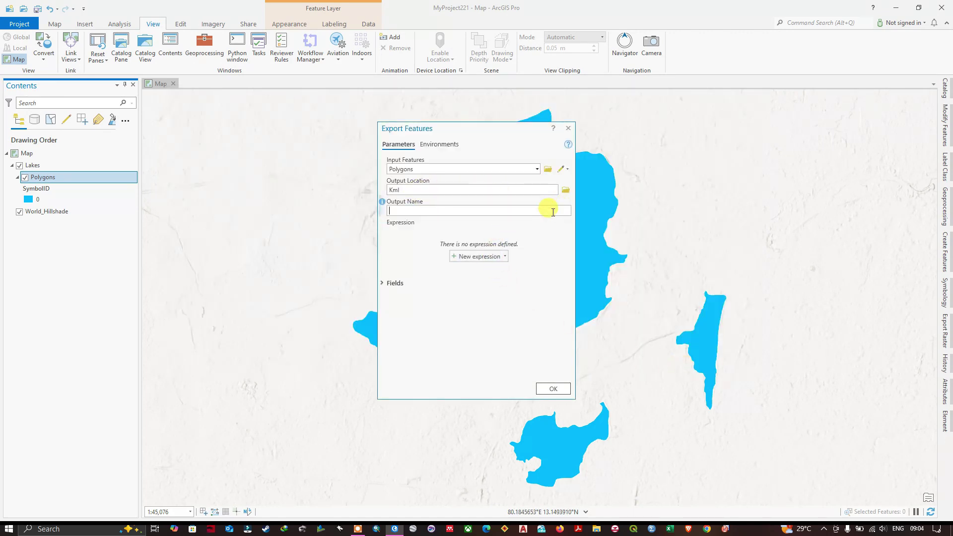
{"action": "type", "text": "Lakes_Chen"}
{"action": "left_click", "coordinate": [552, 389]}
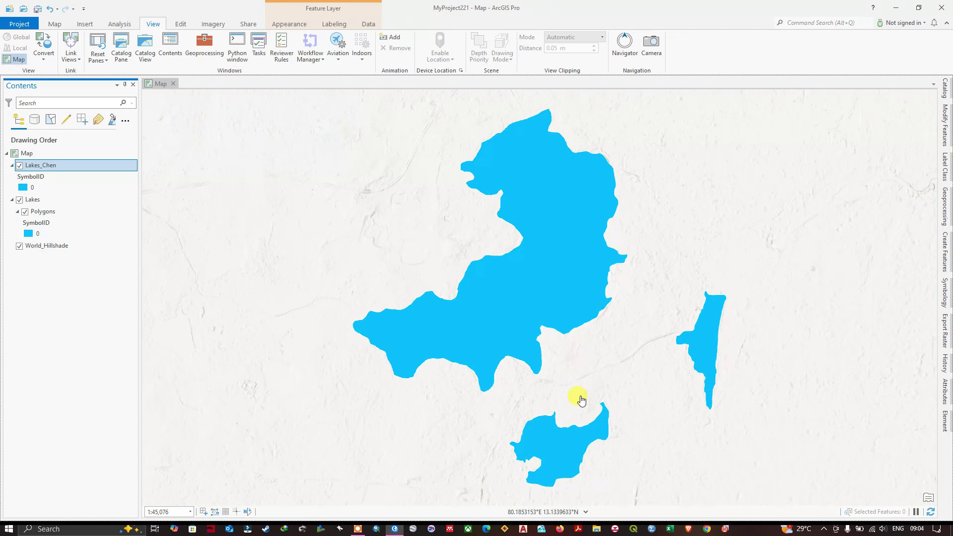
Run KML To Layer again with Drainage.kmz from the Kml folder as input
{"action": "left_click", "coordinate": [945, 208]}
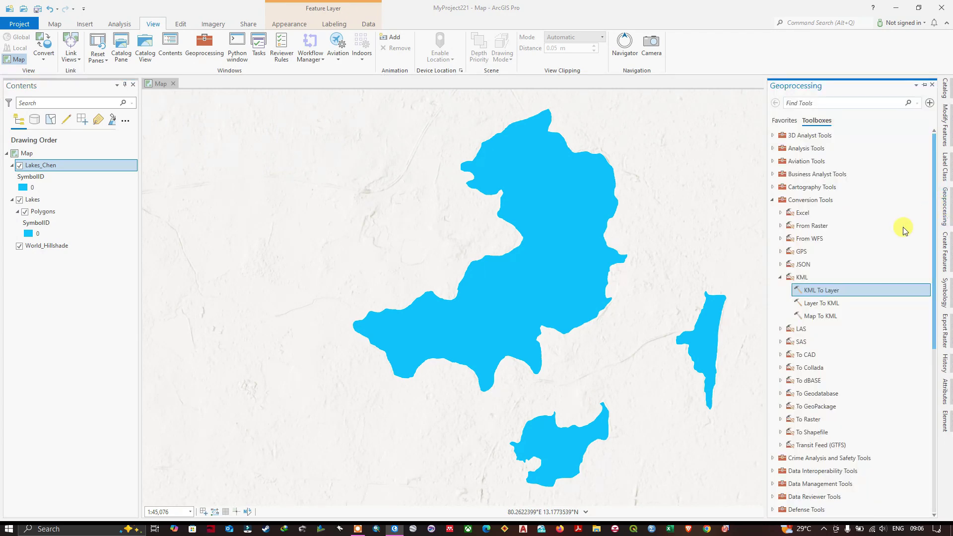
{"action": "left_click", "coordinate": [817, 293]}
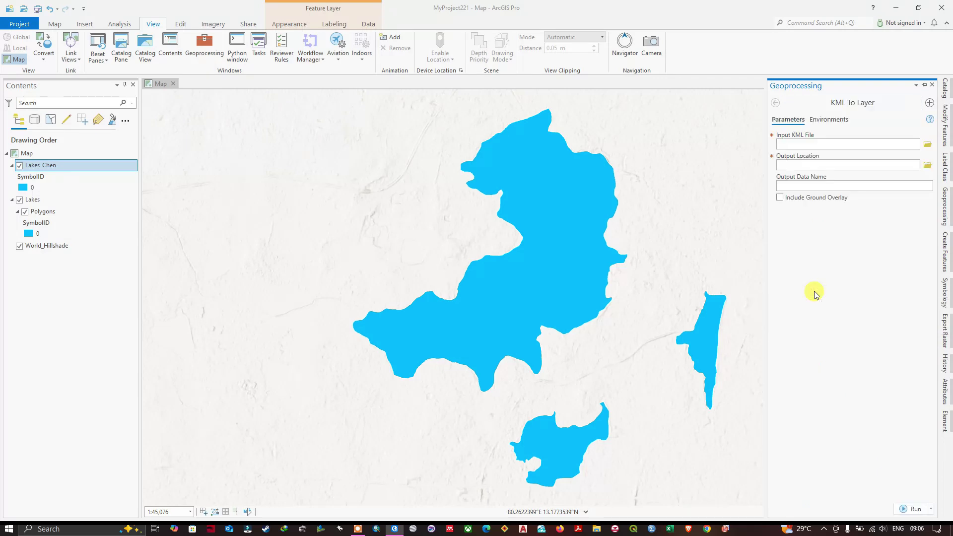
{"action": "left_click", "coordinate": [927, 146]}
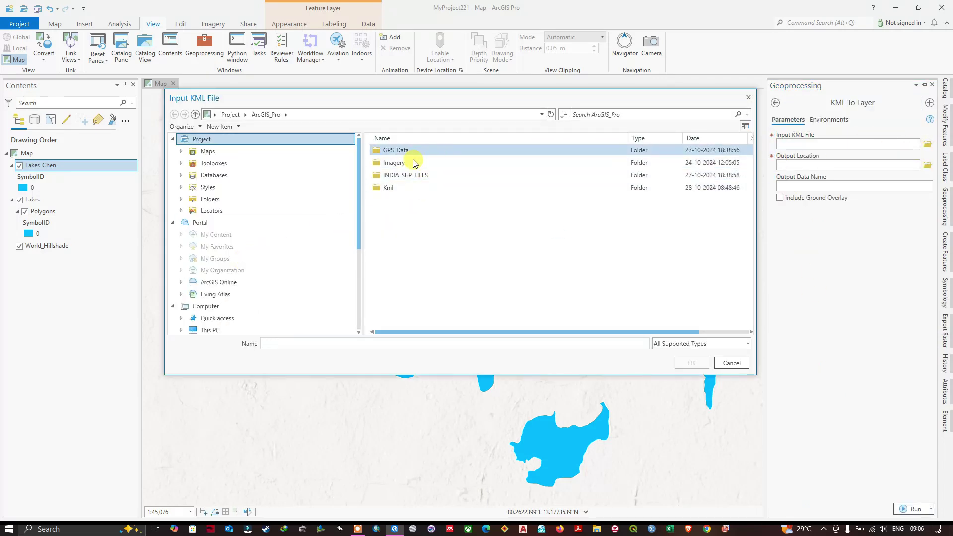
{"action": "double_click", "coordinate": [389, 187]}
{"action": "left_click", "coordinate": [416, 151]}
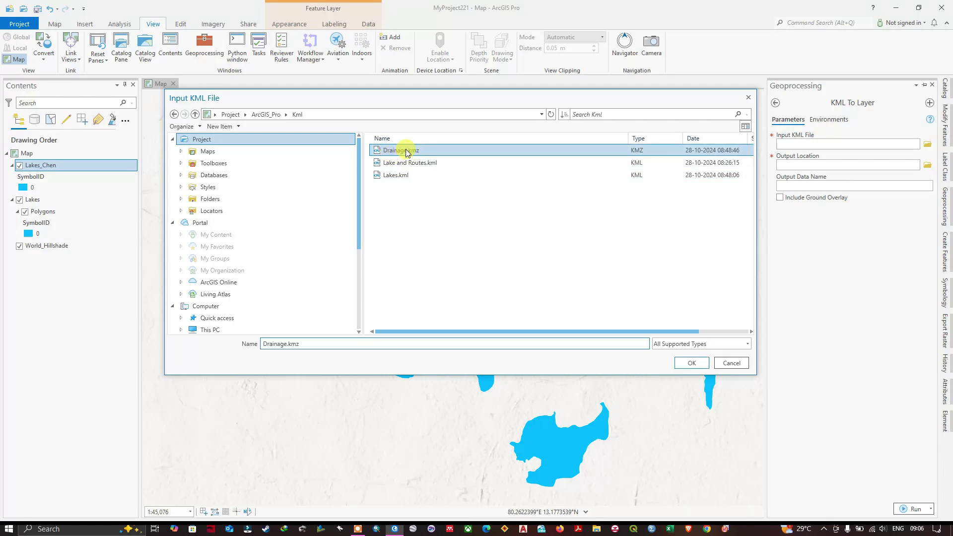
{"action": "left_click", "coordinate": [689, 363]}
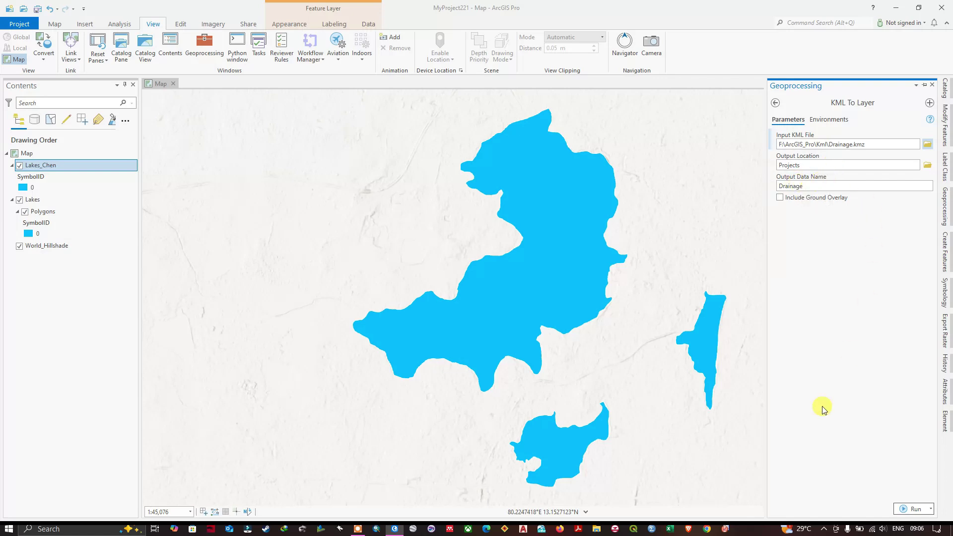
{"action": "left_click", "coordinate": [917, 510]}
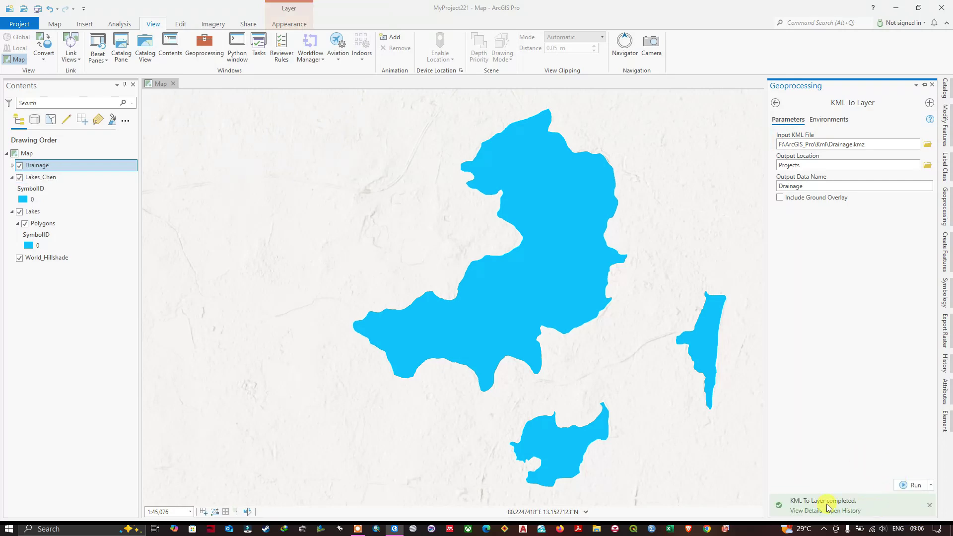
Color the Drainage Polylines symbol blue
{"action": "left_click", "coordinate": [817, 510]}
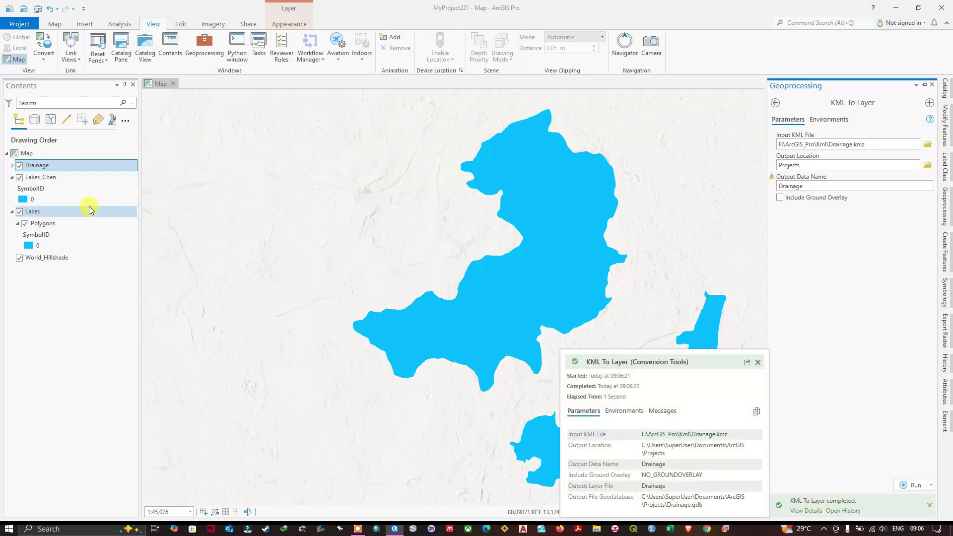
{"action": "left_click", "coordinate": [12, 166]}
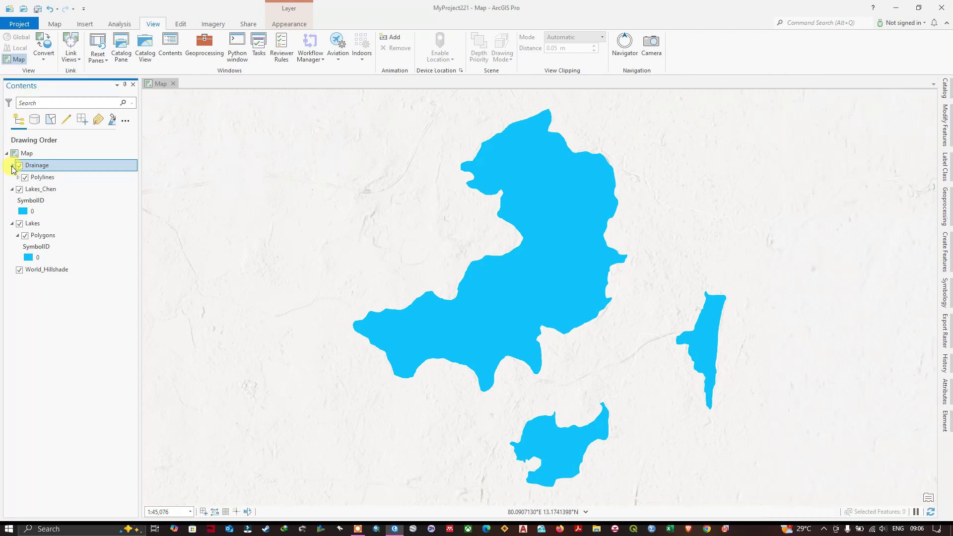
{"action": "left_click", "coordinate": [18, 178]}
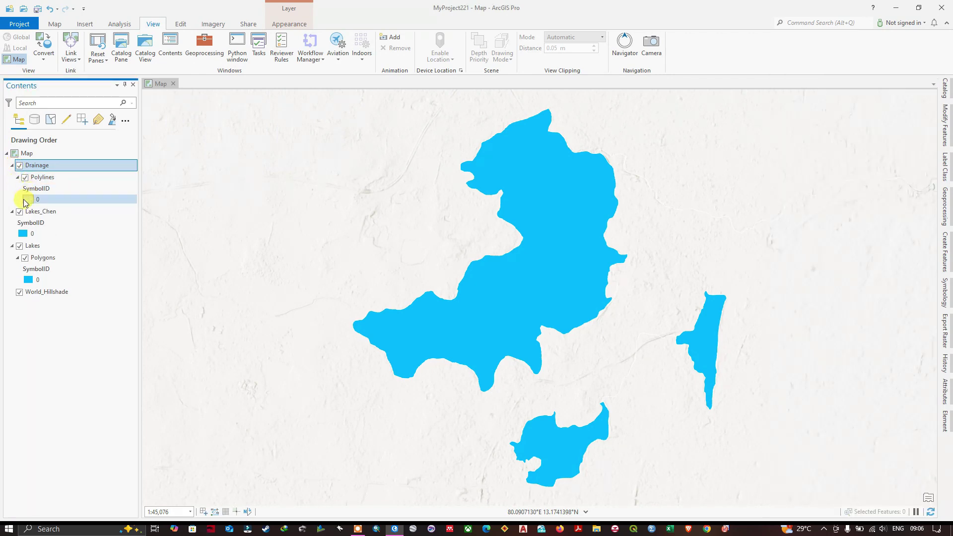
{"action": "right_click", "coordinate": [28, 201]}
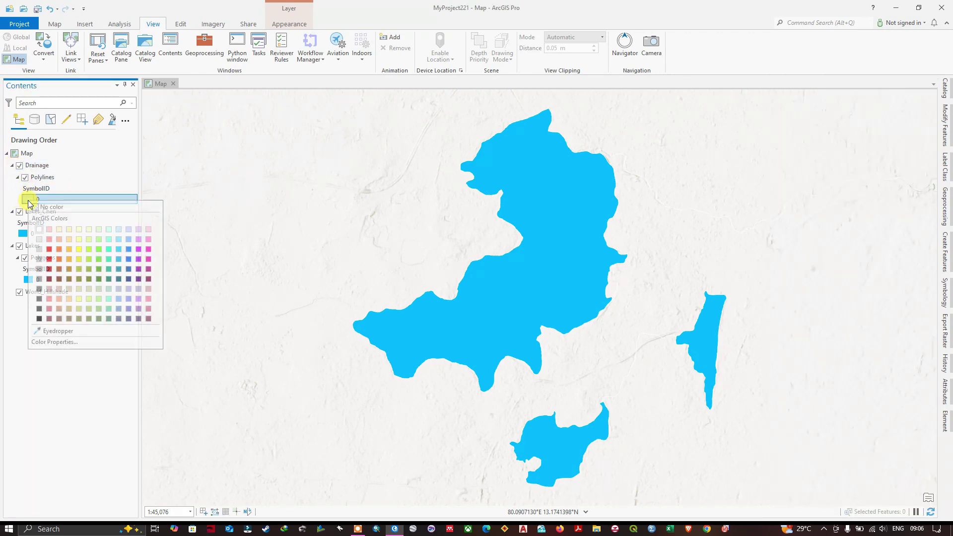
{"action": "left_click", "coordinate": [129, 254]}
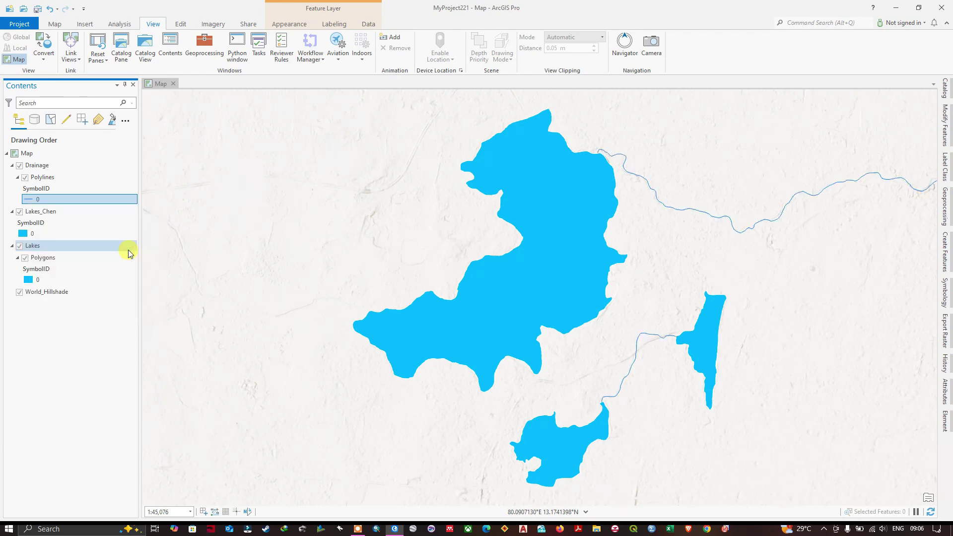
Pan and zoom out to show the drainage lines, then select the Polylines layer
{"action": "mouse_move", "coordinate": [818, 260]}
{"action": "left_mouse_down"}
{"action": "mouse_move", "coordinate": [634, 255]}
{"action": "mouse_move", "coordinate": [594, 274]}
{"action": "left_mouse_up"}
{"action": "scroll", "coordinate": [634, 255], "scroll_direction": "down", "scroll_amount": 4}
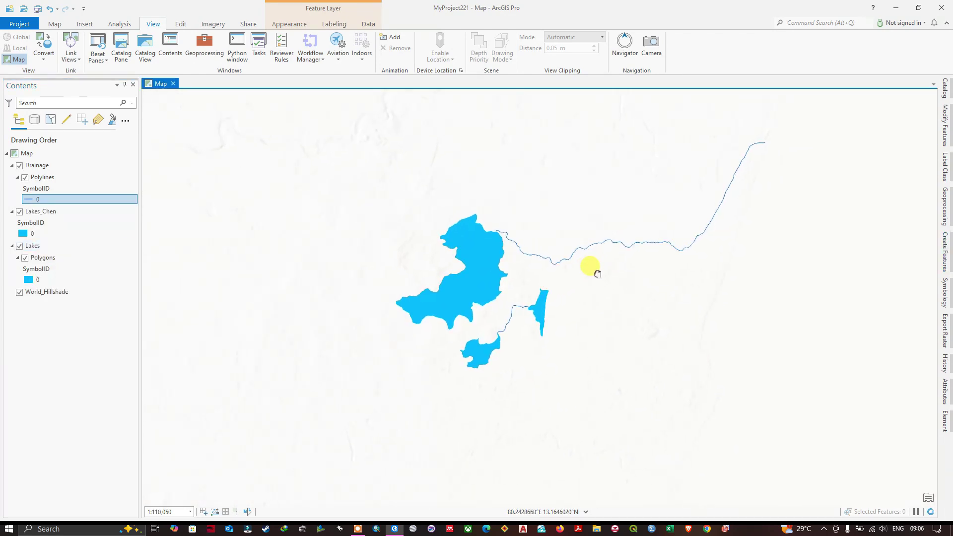
{"action": "left_click", "coordinate": [46, 182]}
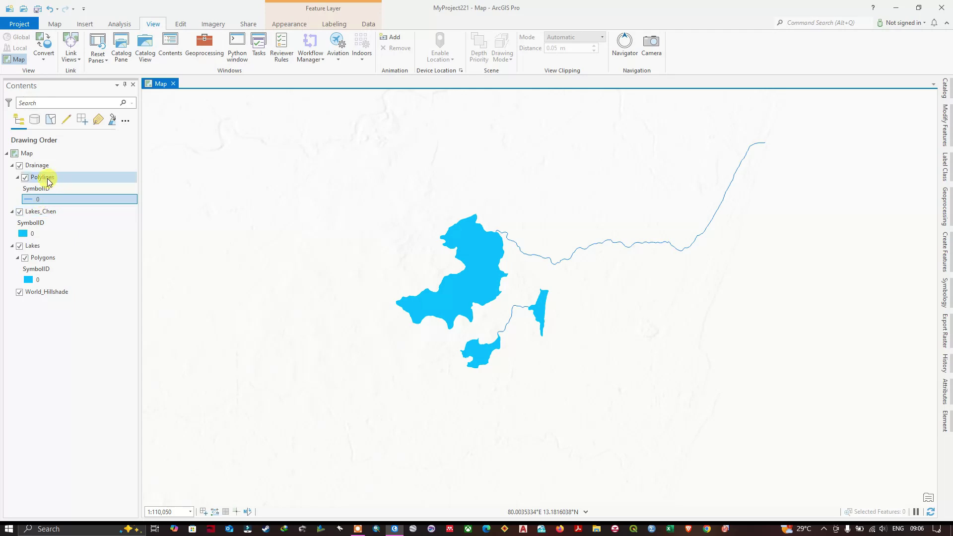
{"action": "left_click", "coordinate": [43, 183]}
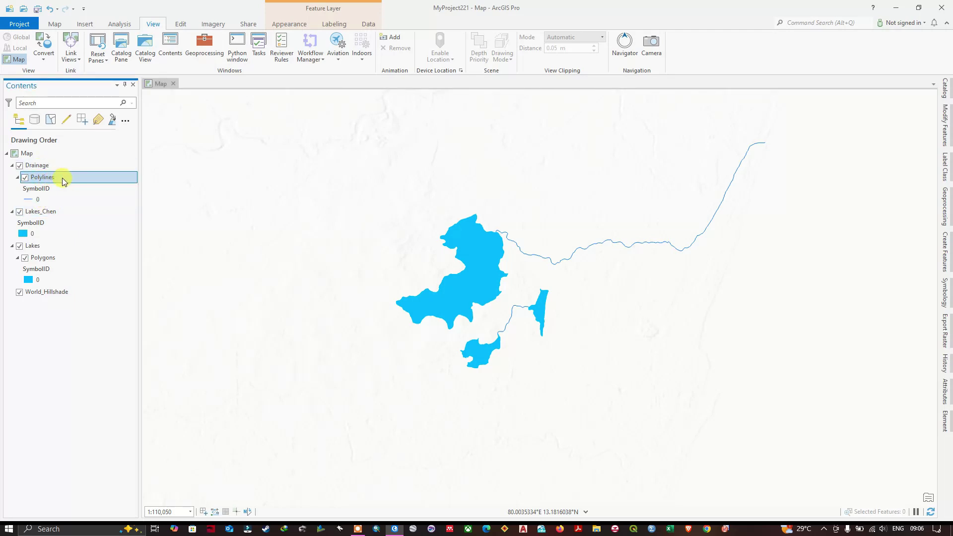
Start Export Features for the Drainage Polylines layer
{"action": "right_click", "coordinate": [63, 181]}
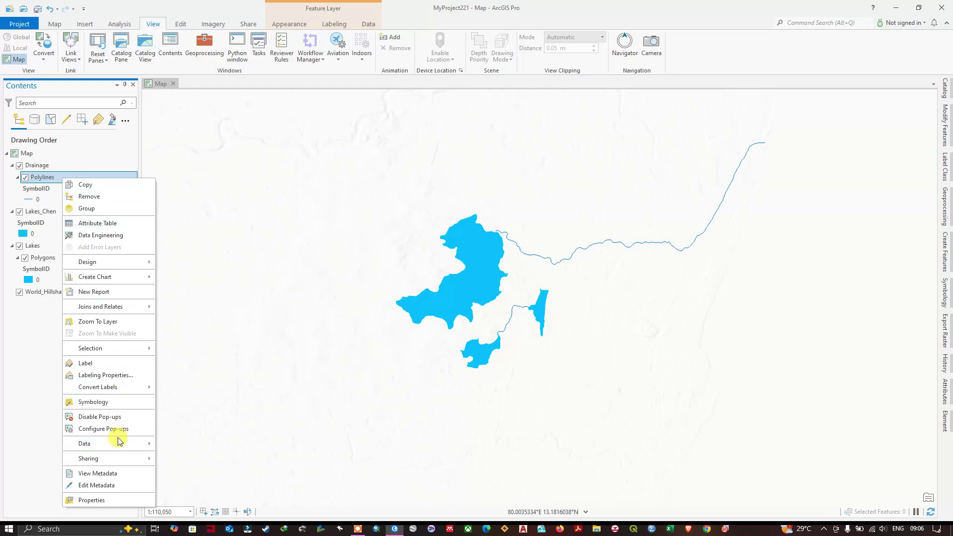
{"action": "mouse_move", "coordinate": [124, 449]}
{"action": "left_click", "coordinate": [226, 444]}
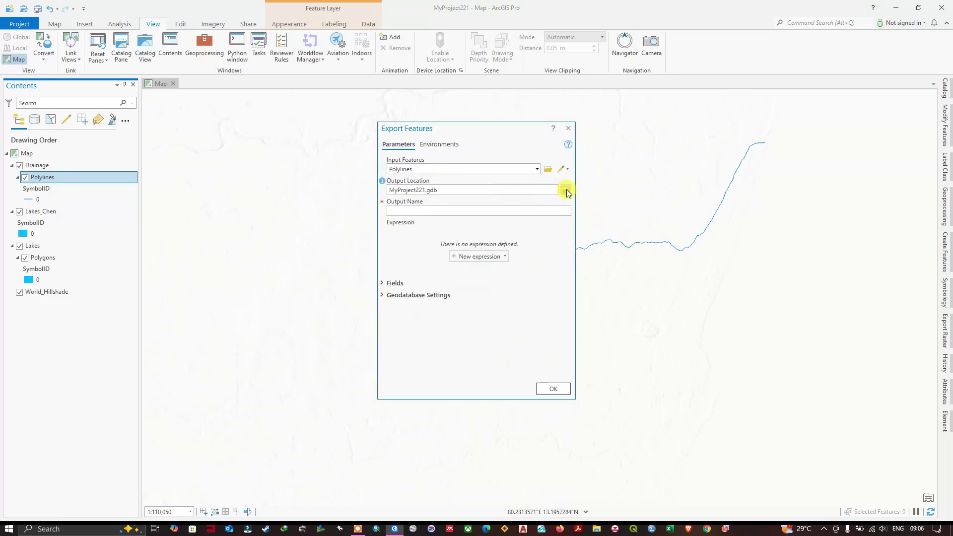
Save the export to the F:\ArcGIS_Pro\Kml folder as Drainage and run it
{"action": "left_click", "coordinate": [567, 191]}
{"action": "left_click", "coordinate": [220, 330]}
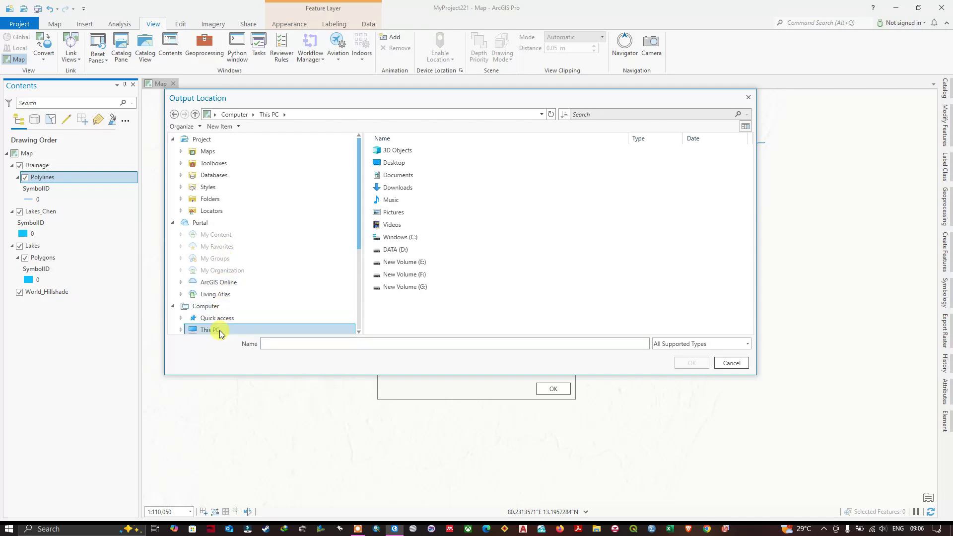
{"action": "double_click", "coordinate": [417, 275]}
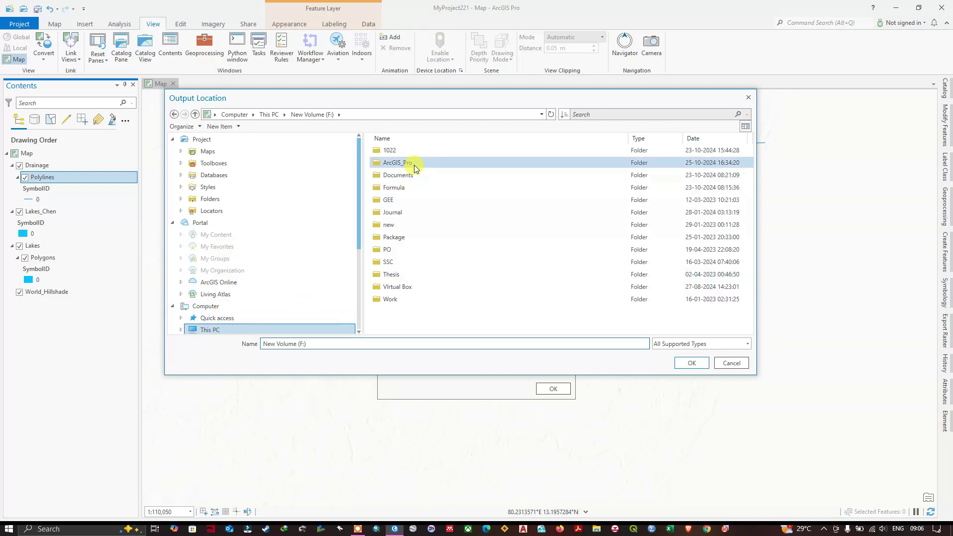
{"action": "double_click", "coordinate": [416, 164]}
{"action": "double_click", "coordinate": [391, 188]}
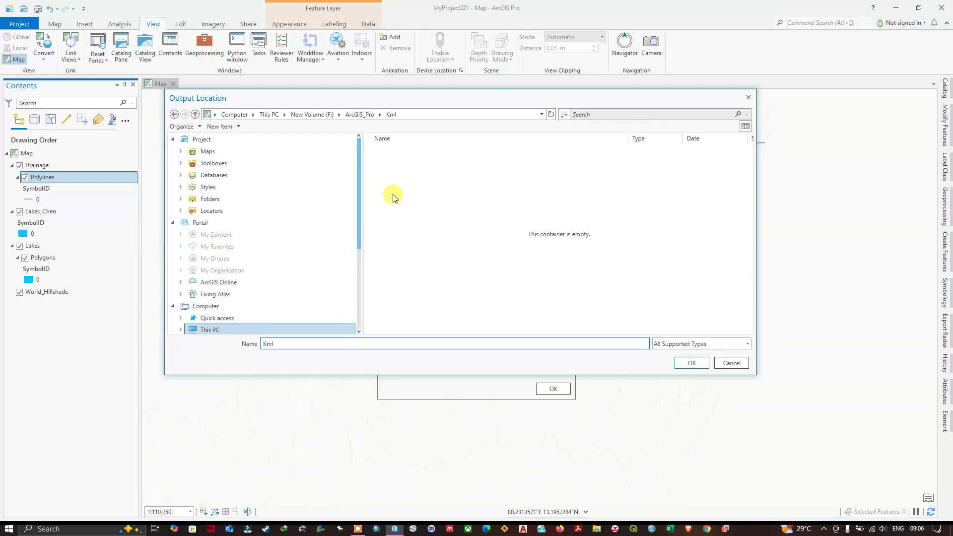
{"action": "left_click", "coordinate": [195, 114]}
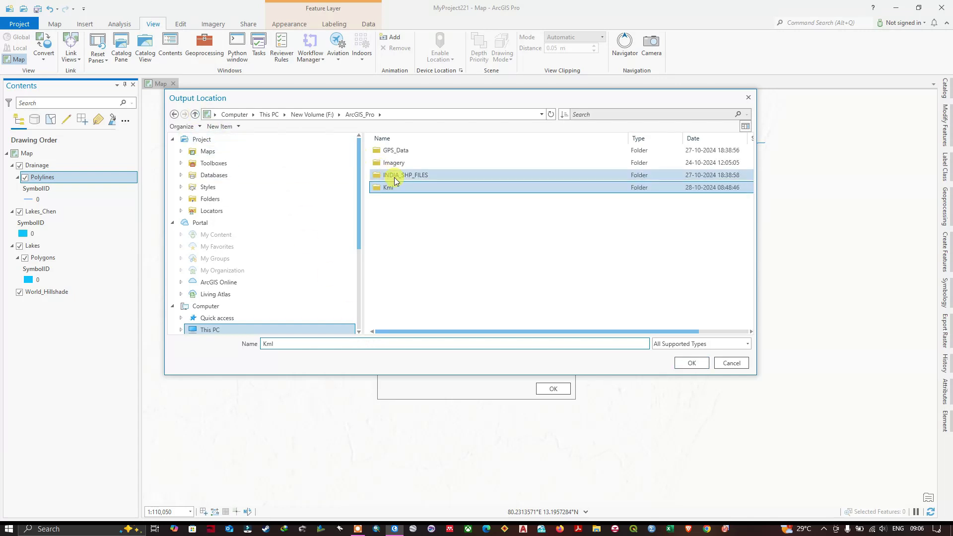
{"action": "left_click", "coordinate": [690, 365]}
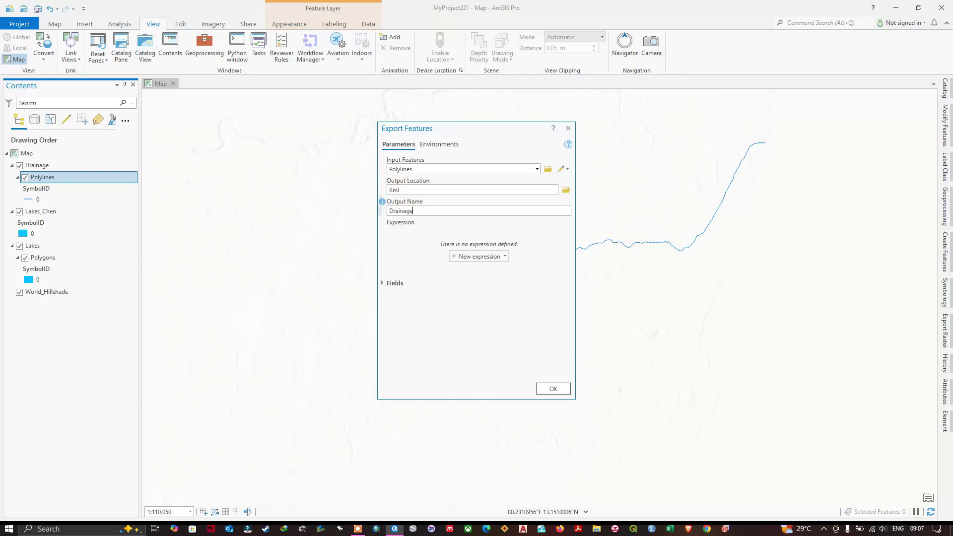
{"action": "left_click", "coordinate": [546, 389]}
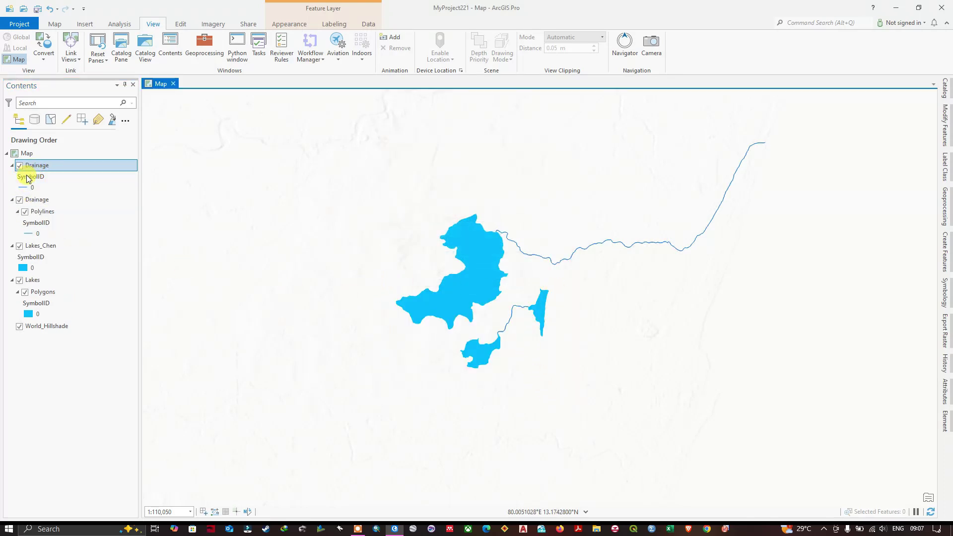
Hide the original Drainage layer and open the exported Drainage layer's attribute table
{"action": "left_click", "coordinate": [19, 201]}
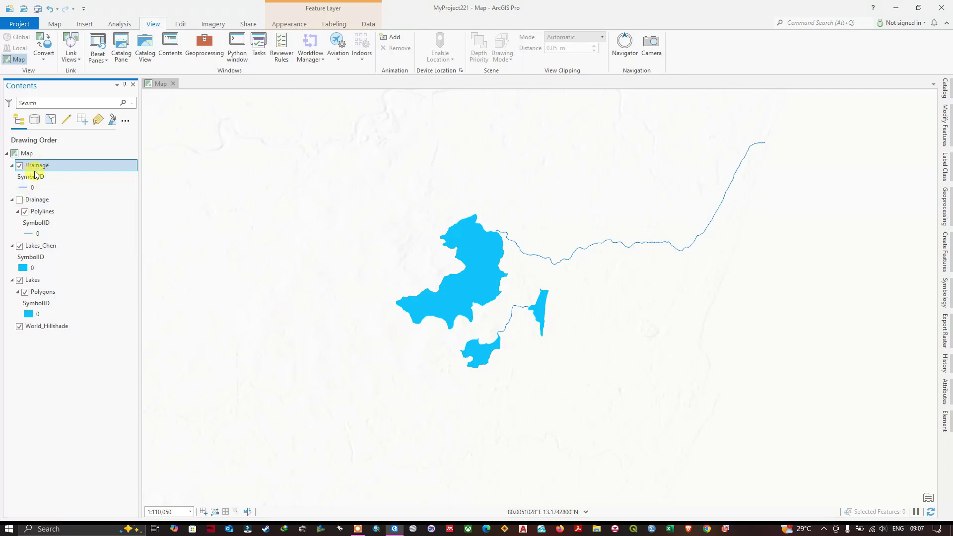
{"action": "right_click", "coordinate": [76, 171]}
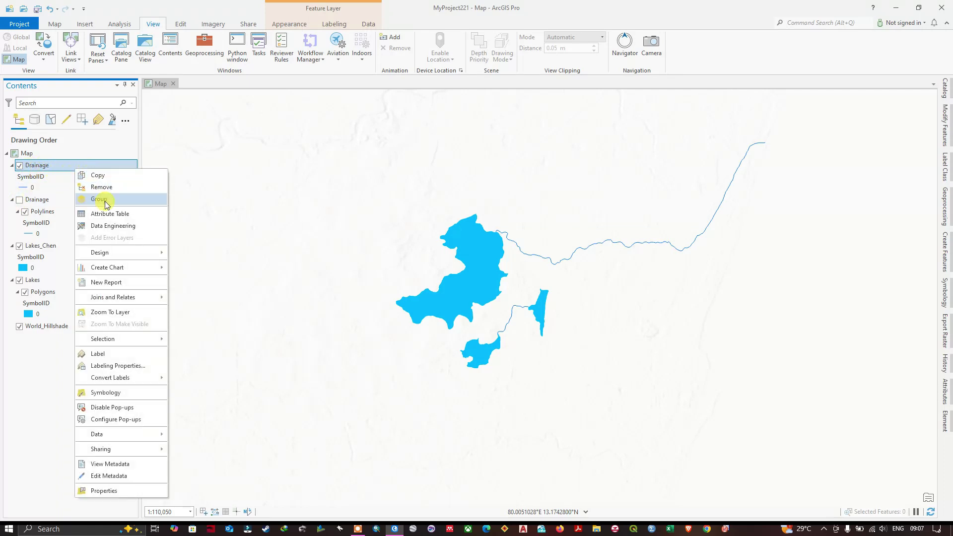
{"action": "left_click", "coordinate": [124, 219]}
{"action": "left_click", "coordinate": [125, 212]}
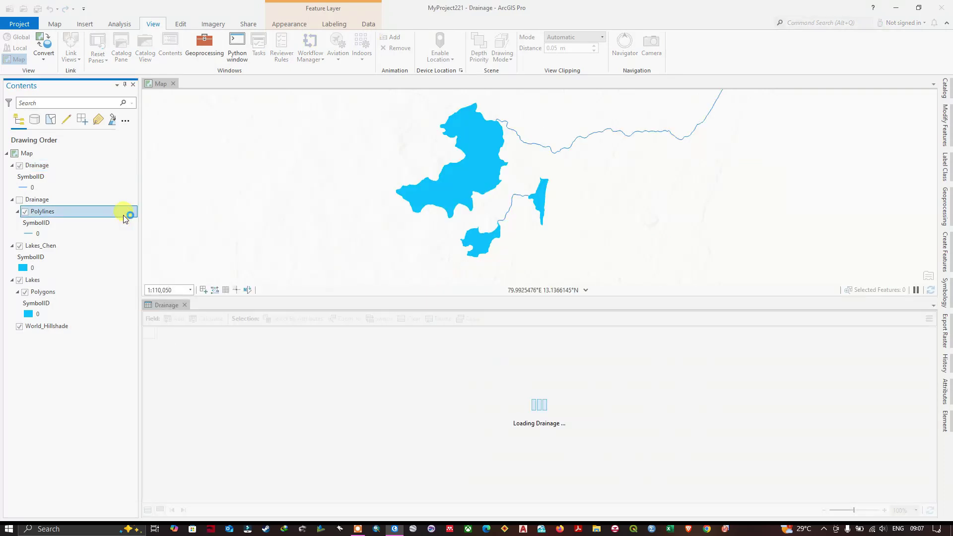